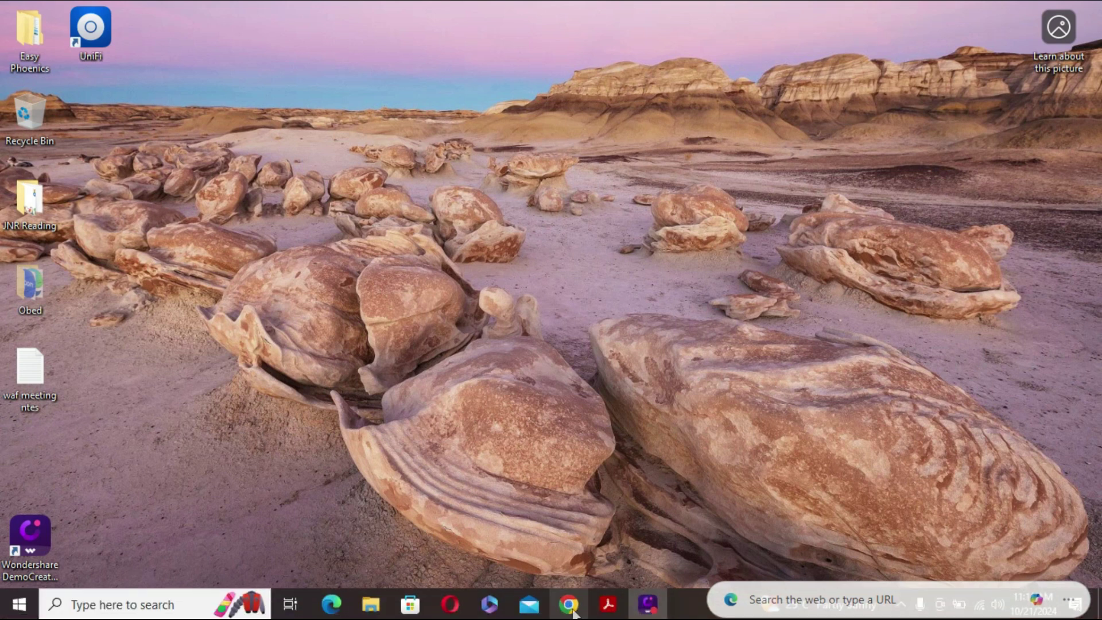
In a Chrome Incognito window, search Google for 'windbok mikrotik download'
left_click(570, 603)
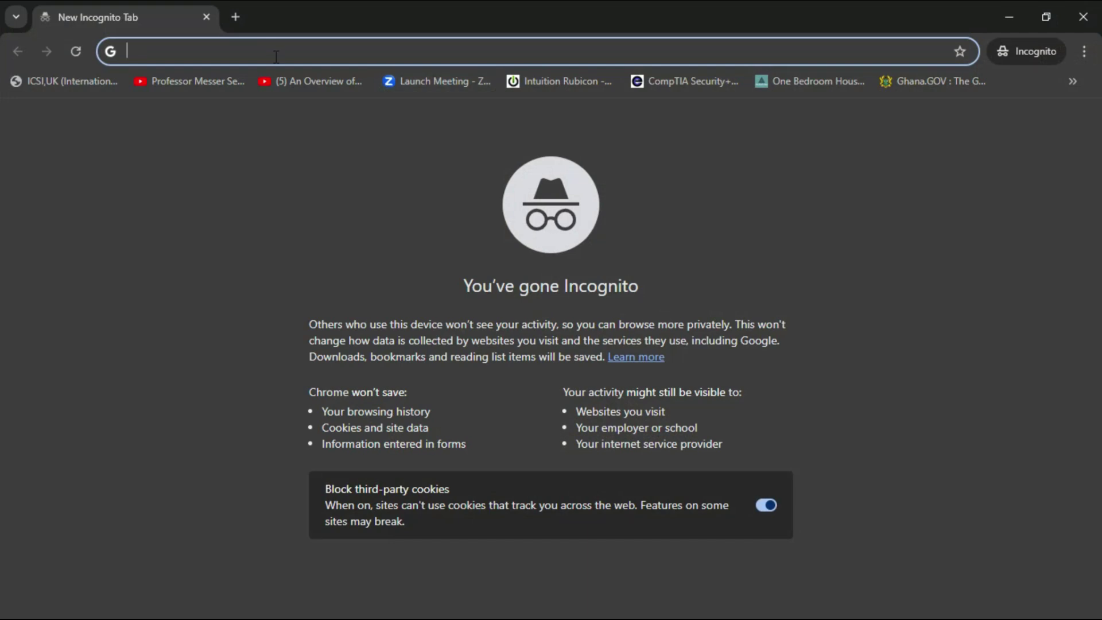
type("windo")
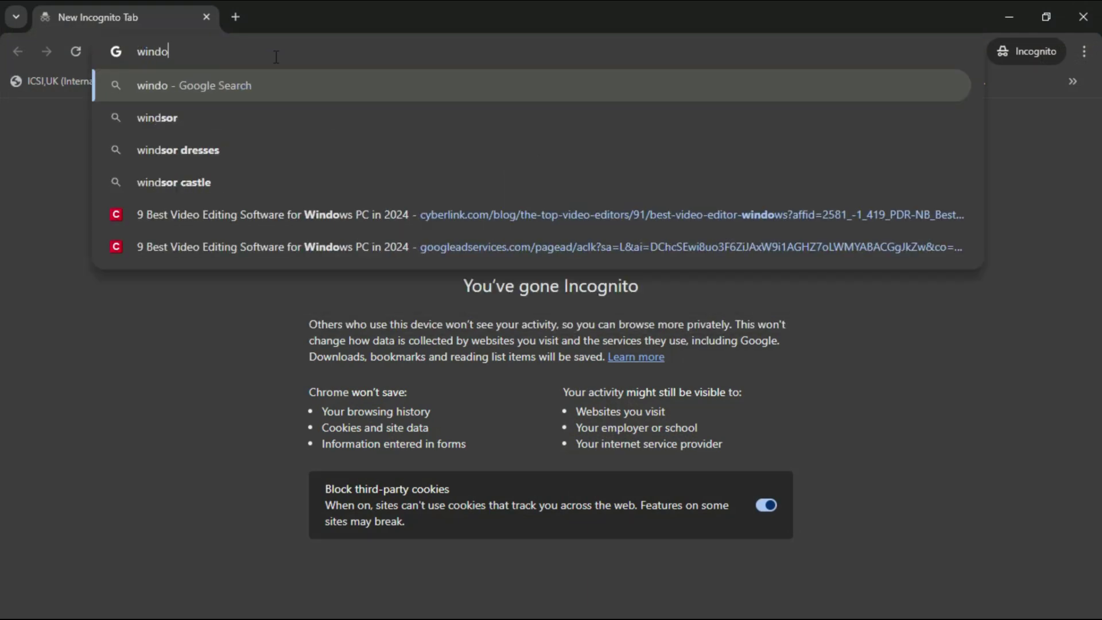
key("BackSpace")
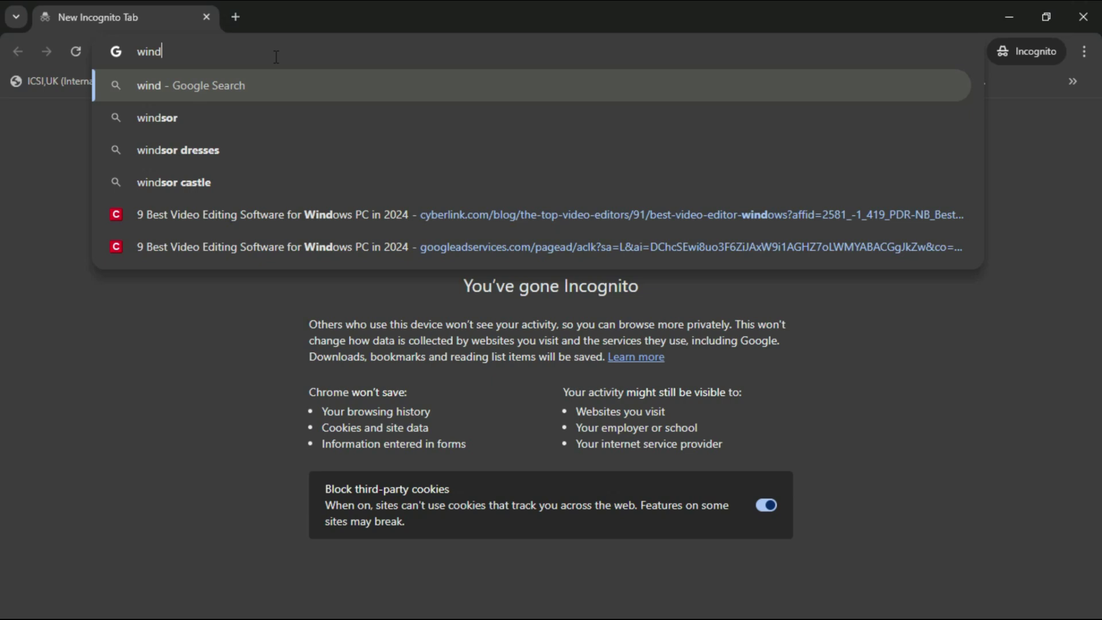
type("bok mi")
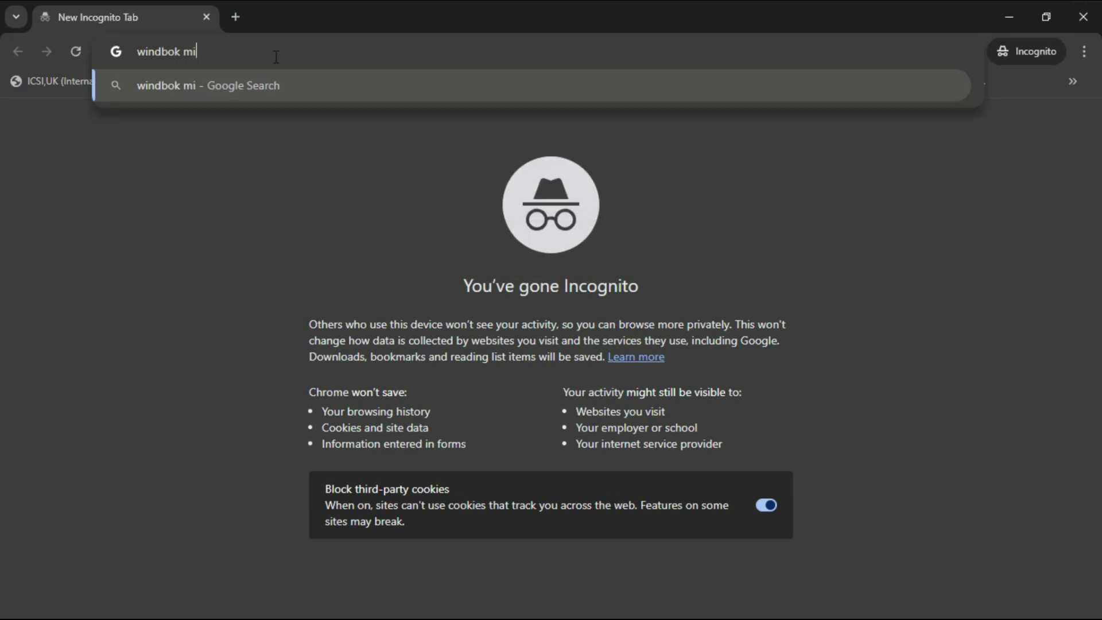
type("krotik downloa")
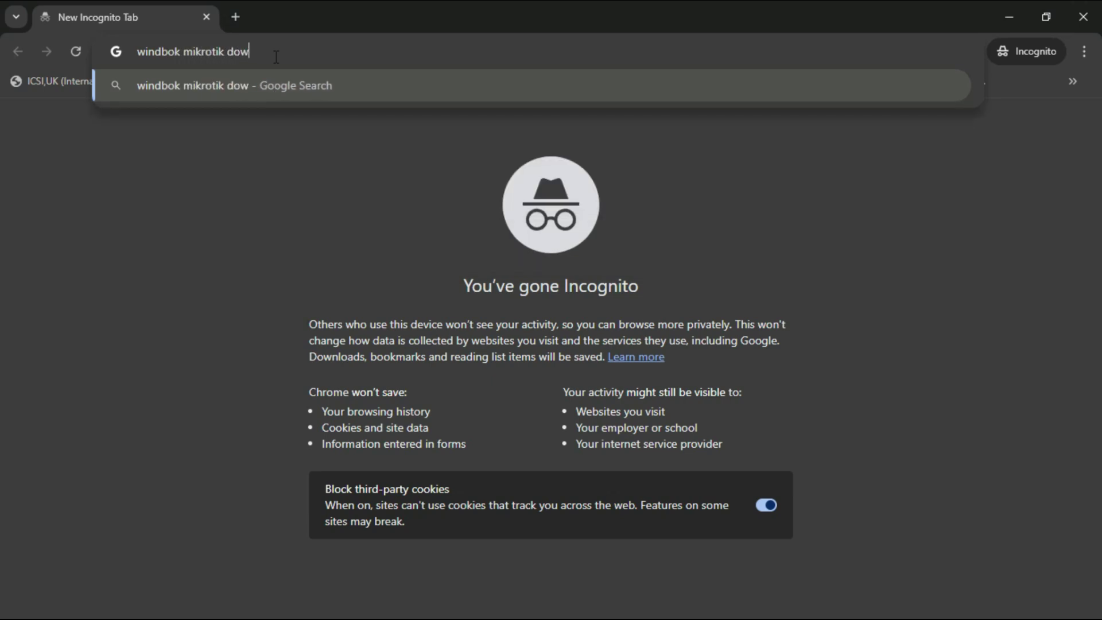
type("d")
key("Return")
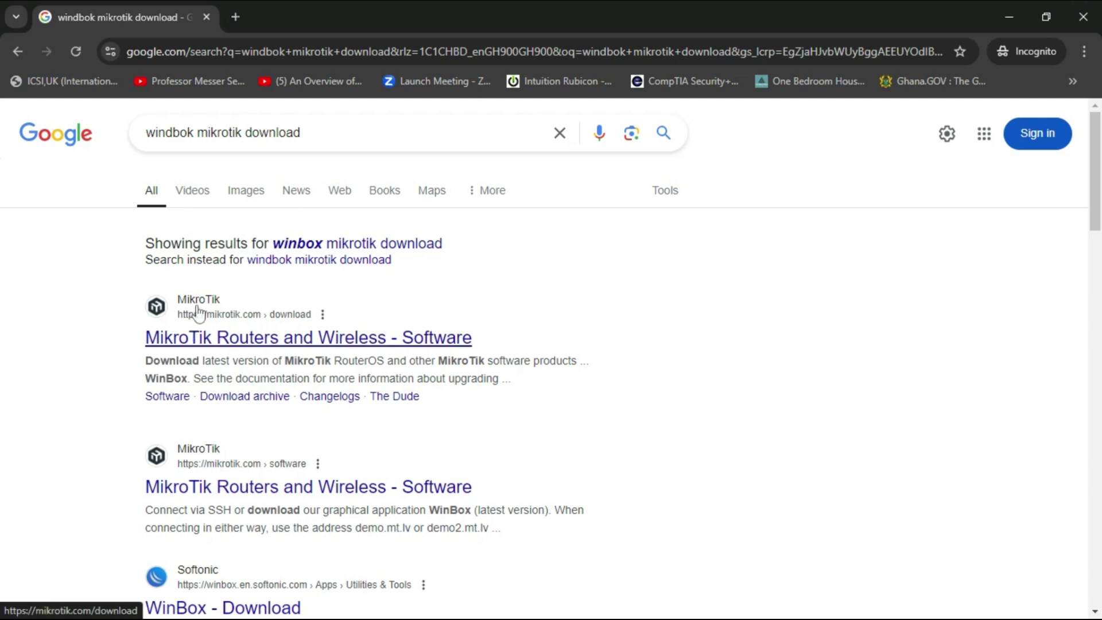
Download WinBox 3.41 for Windows 64-bit (winbox64.exe) from mikrotik.com/download and check the downloads list
left_click(230, 347)
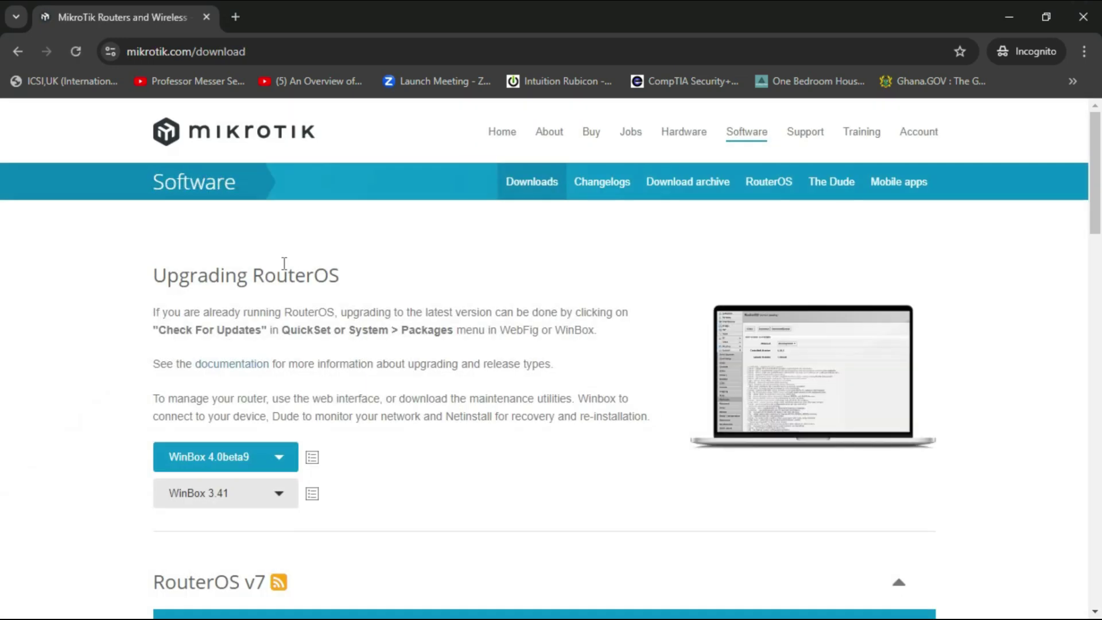
scroll(241, 453, "down", 1)
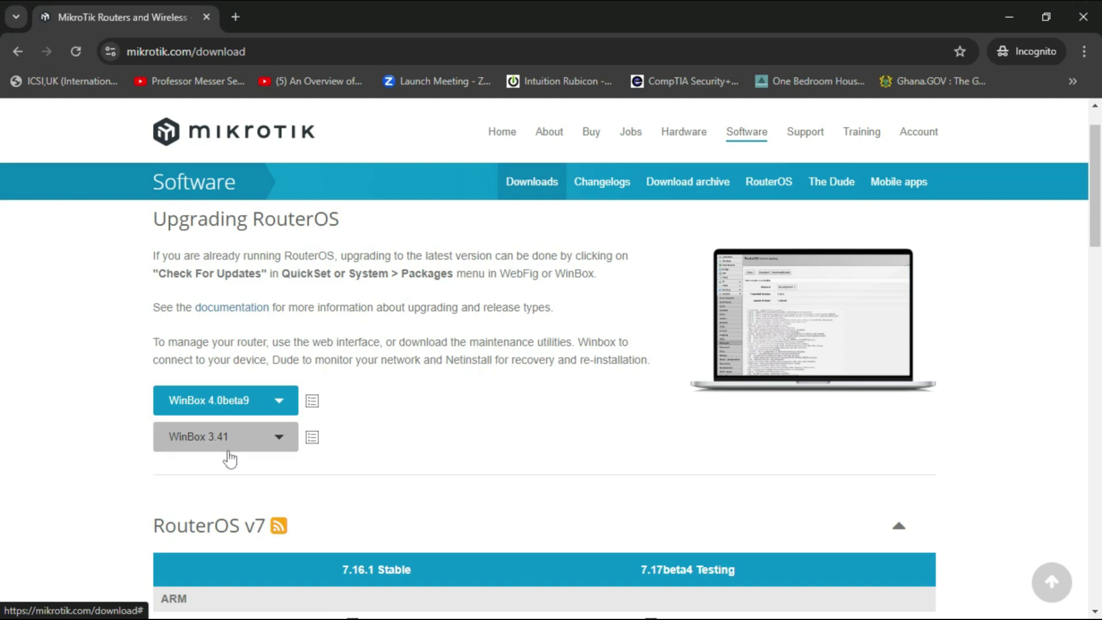
left_click(279, 443)
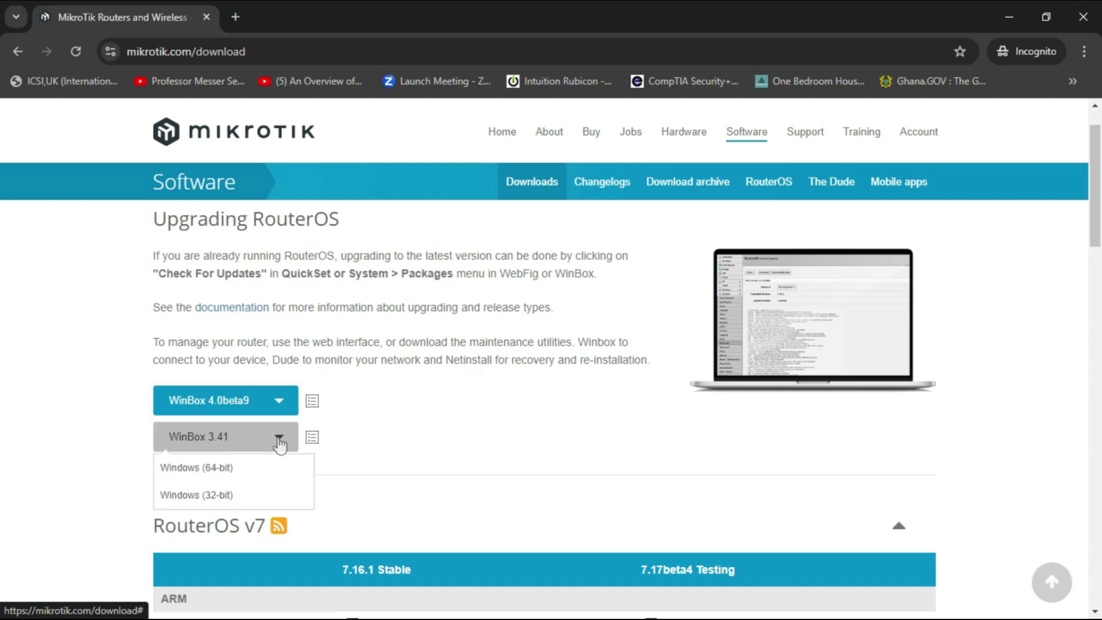
left_click(225, 474)
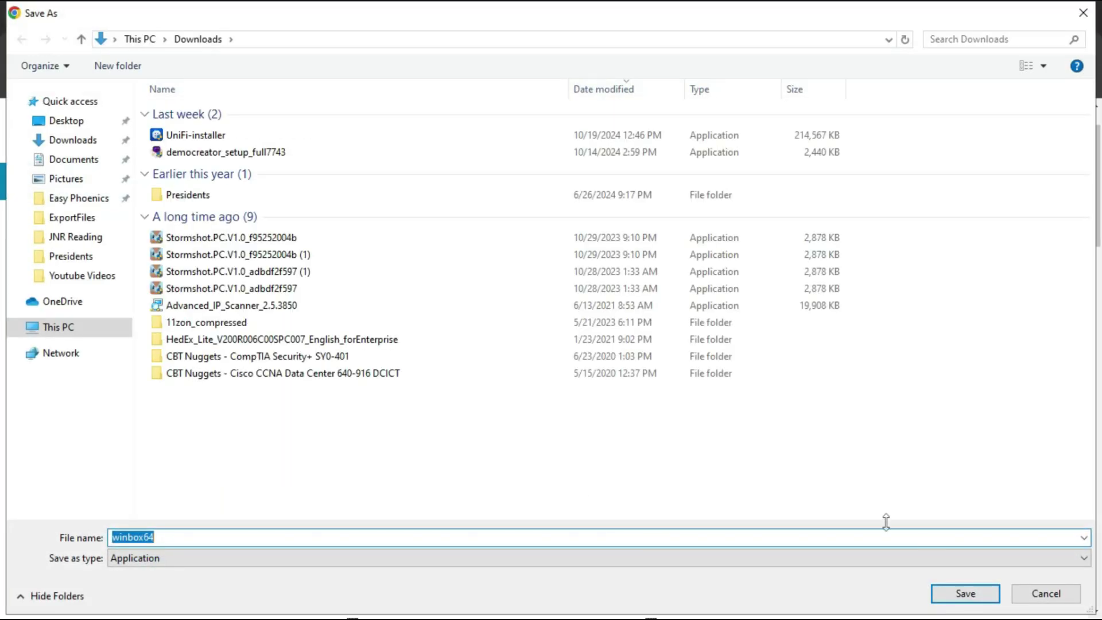
left_click(987, 595)
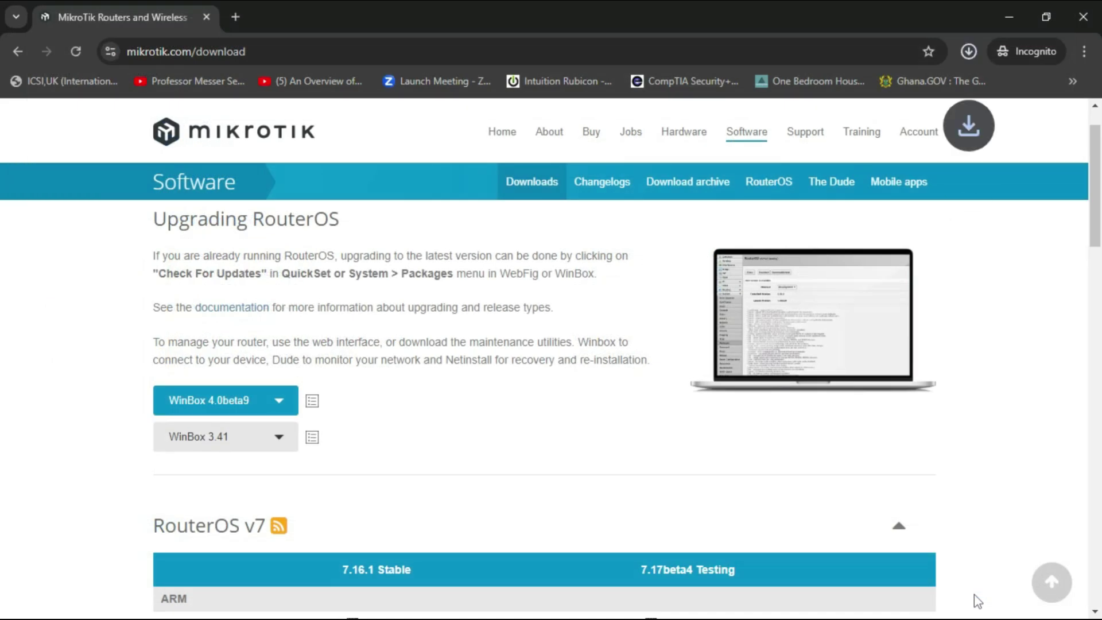
left_click(967, 38)
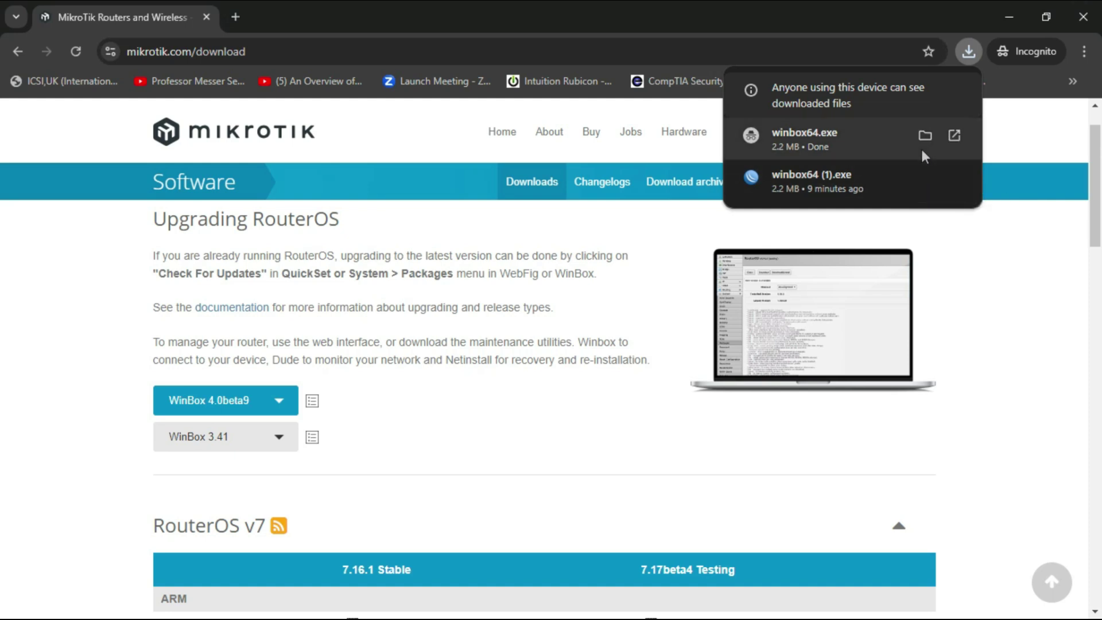
Copy winbox64 to the desktop's upper right, then bring up the router–laptop diagram in Acrobat
left_click(925, 138)
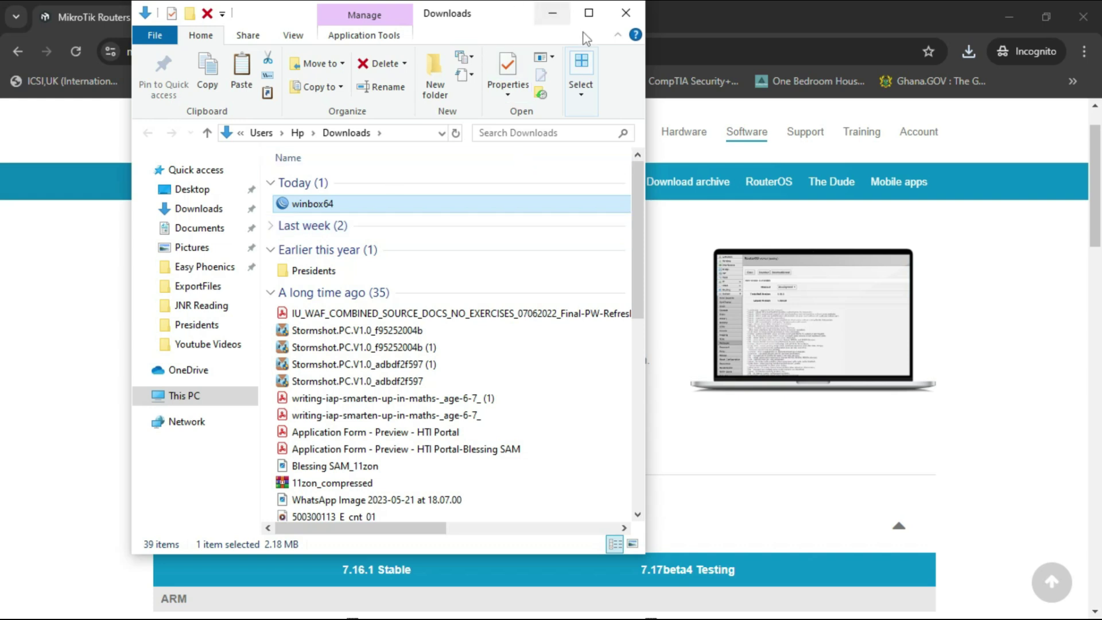
left_click(626, 13)
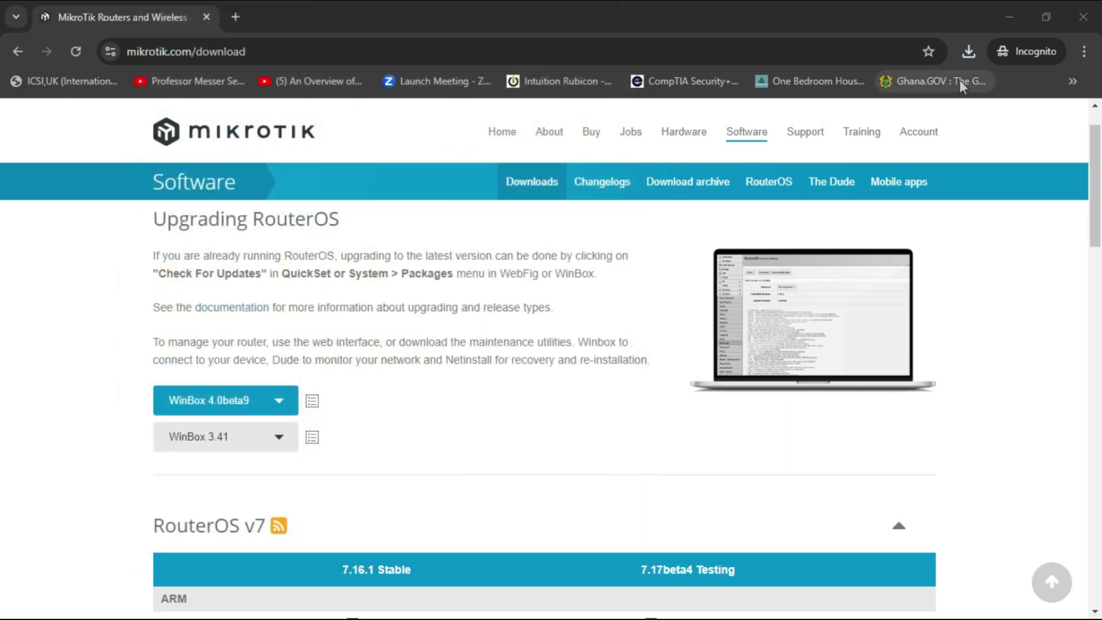
double_click(638, 16)
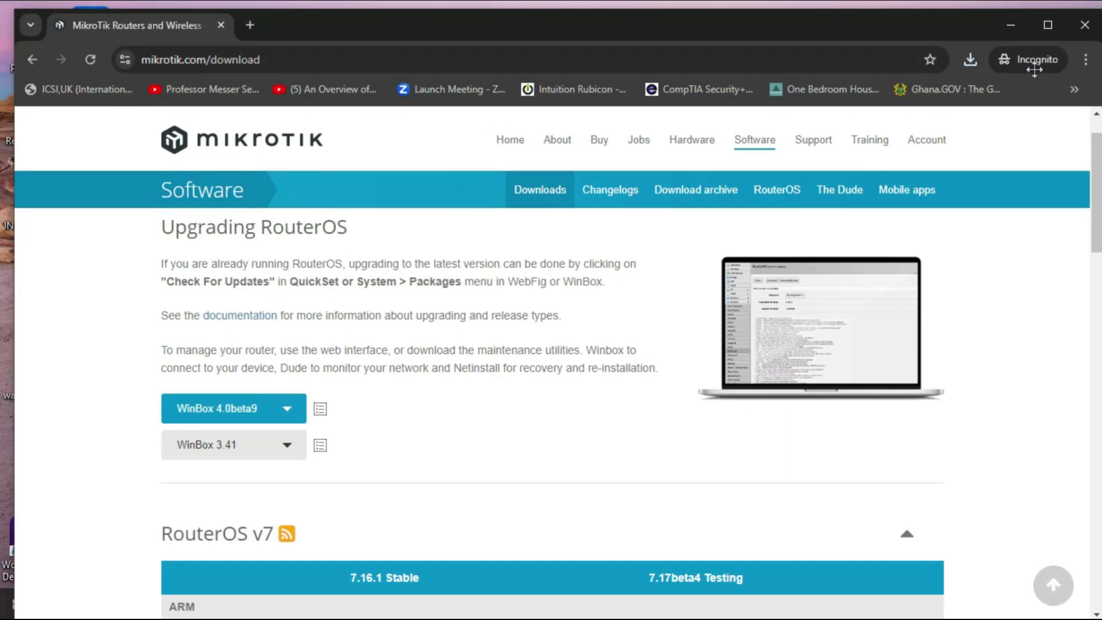
left_click(1013, 24)
key("ctrl+v")
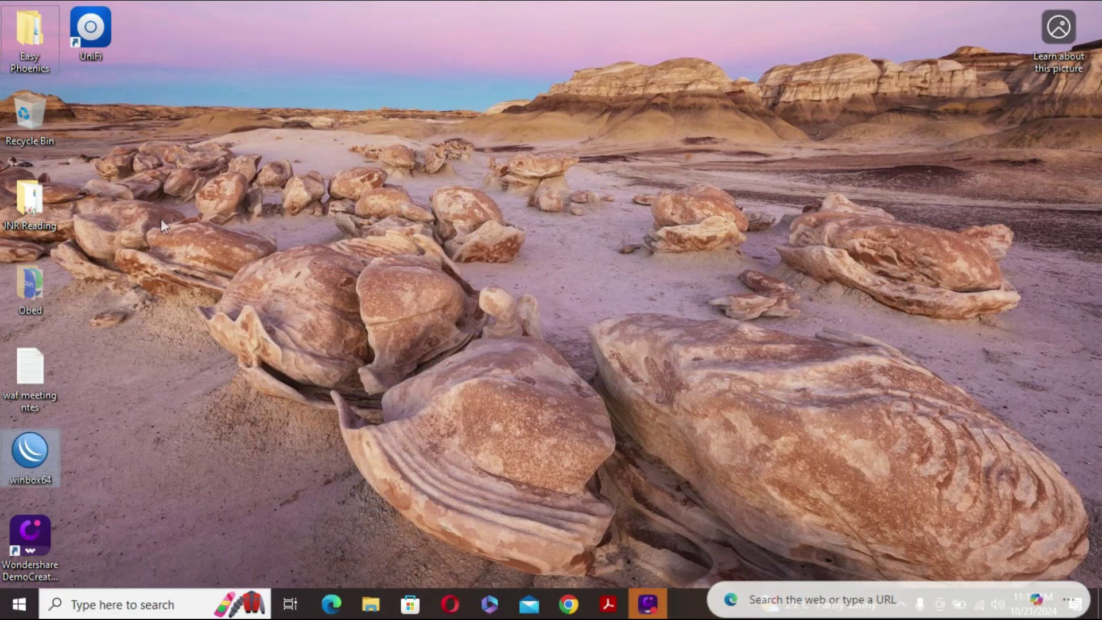
left_click_drag(17, 466, 824, 132)
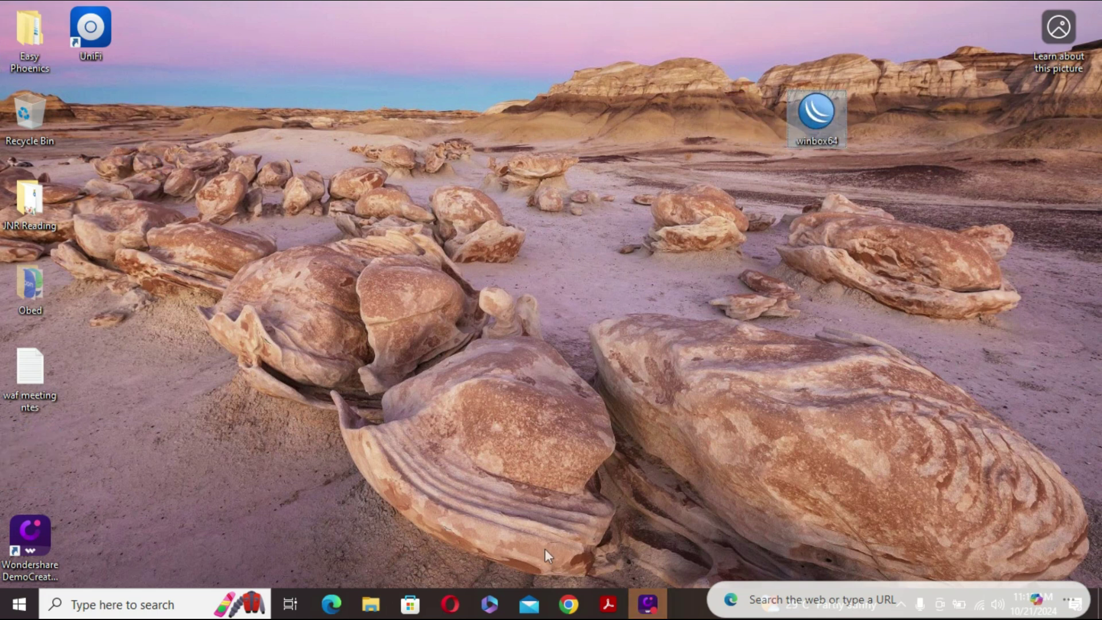
left_click(607, 604)
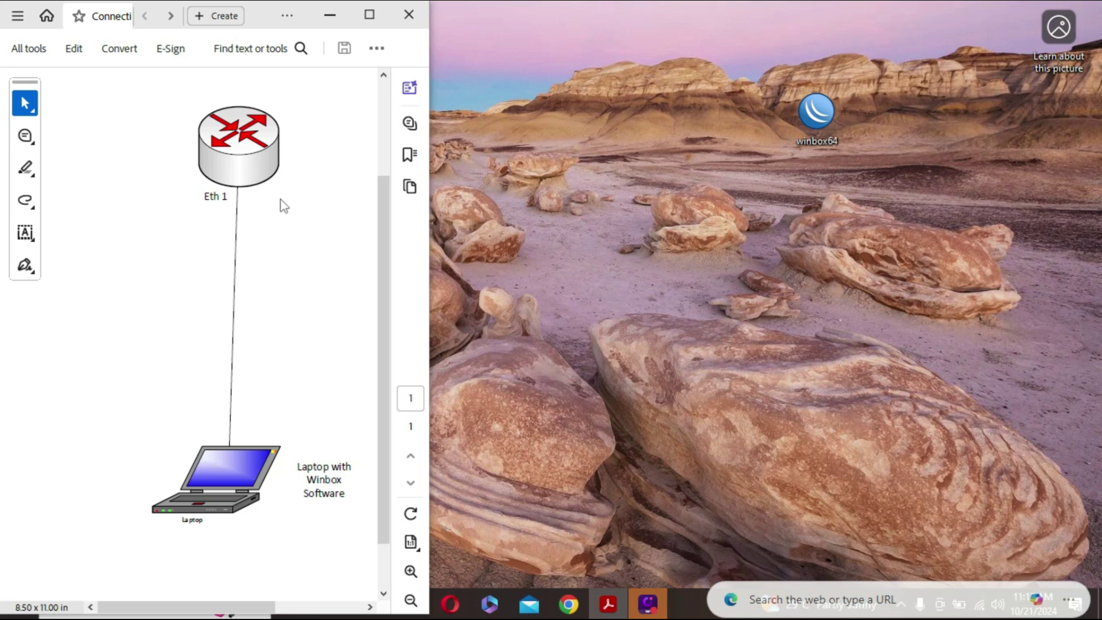
Launch winbox64, erase the prefilled address from Connect To, and refresh the Neighbors list
double_click(826, 120)
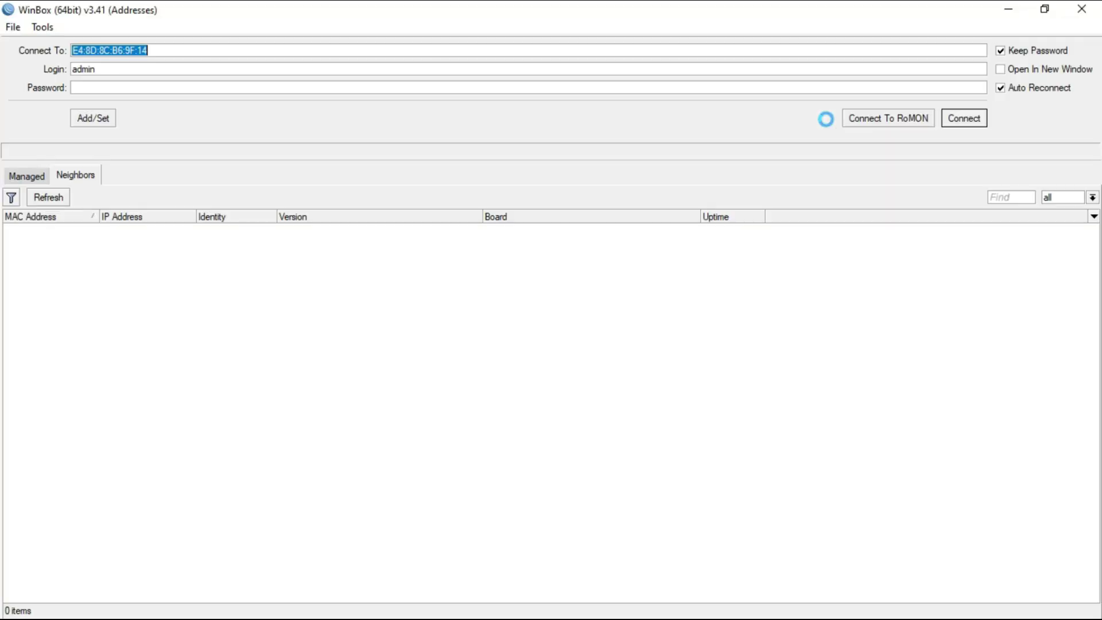
left_click(410, 294)
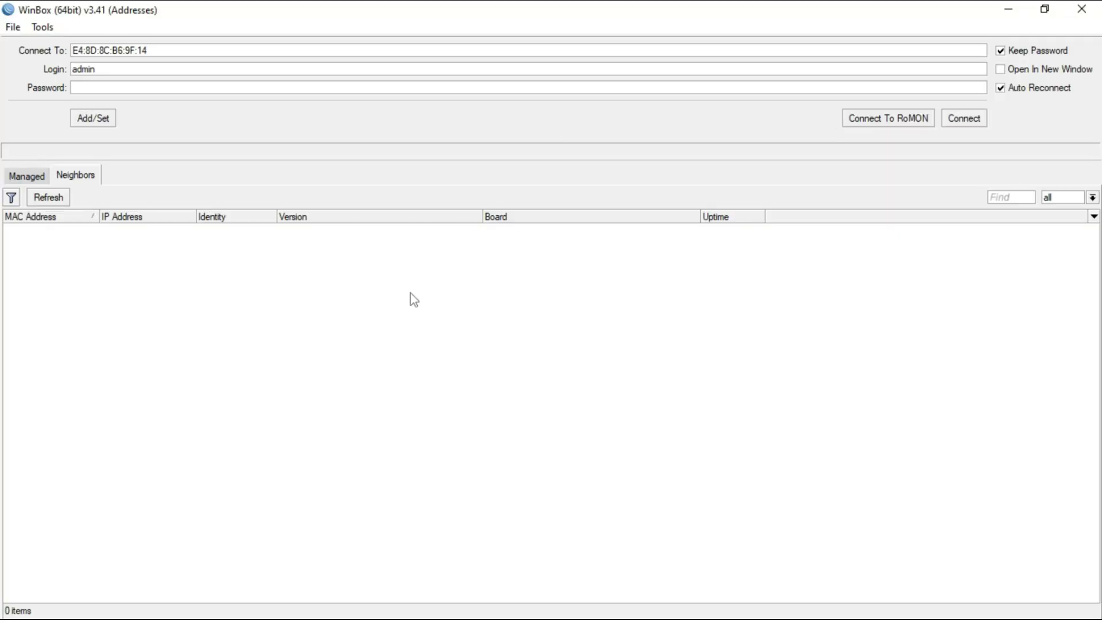
left_click(236, 47)
key("BackSpace")
key("BackSpace")
key("BackSpace")
key("BackSpace")
key("BackSpace")
key("BackSpace")
key("BackSpace")
key("BackSpace")
key("BackSpace")
key("BackSpace")
key("BackSpace")
key("BackSpace")
key("BackSpace")
key("BackSpace")
key("BackSpace")
key("BackSpace")
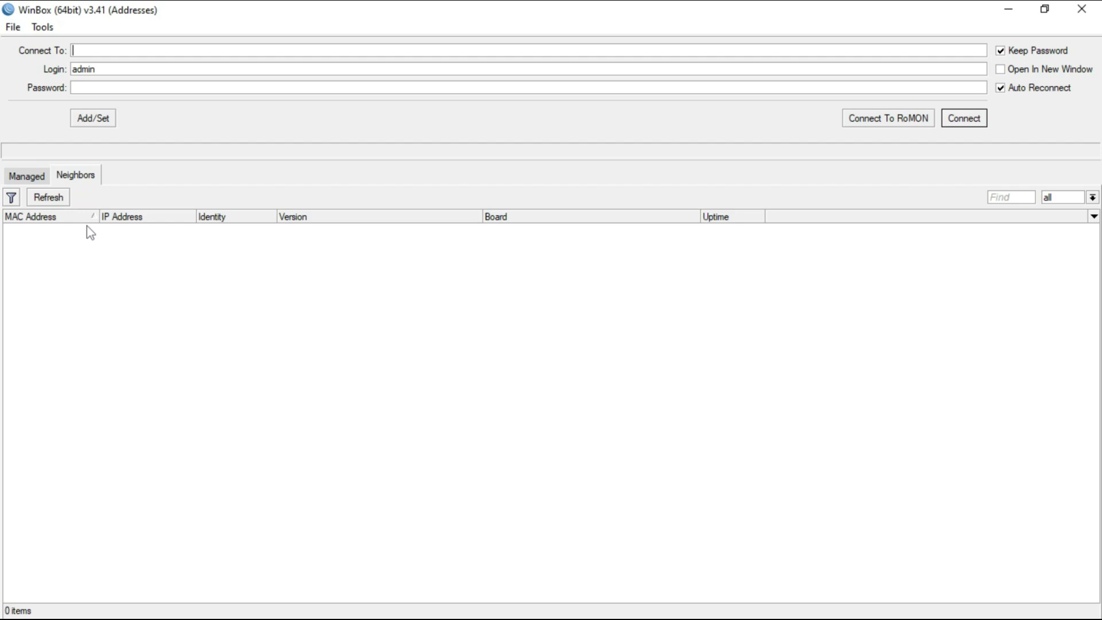
left_click(58, 203)
Refresh Neighbors until the MikroTik router appears, then select it to fill Connect To with 192.168.88.1
left_click(50, 201)
left_click(51, 202)
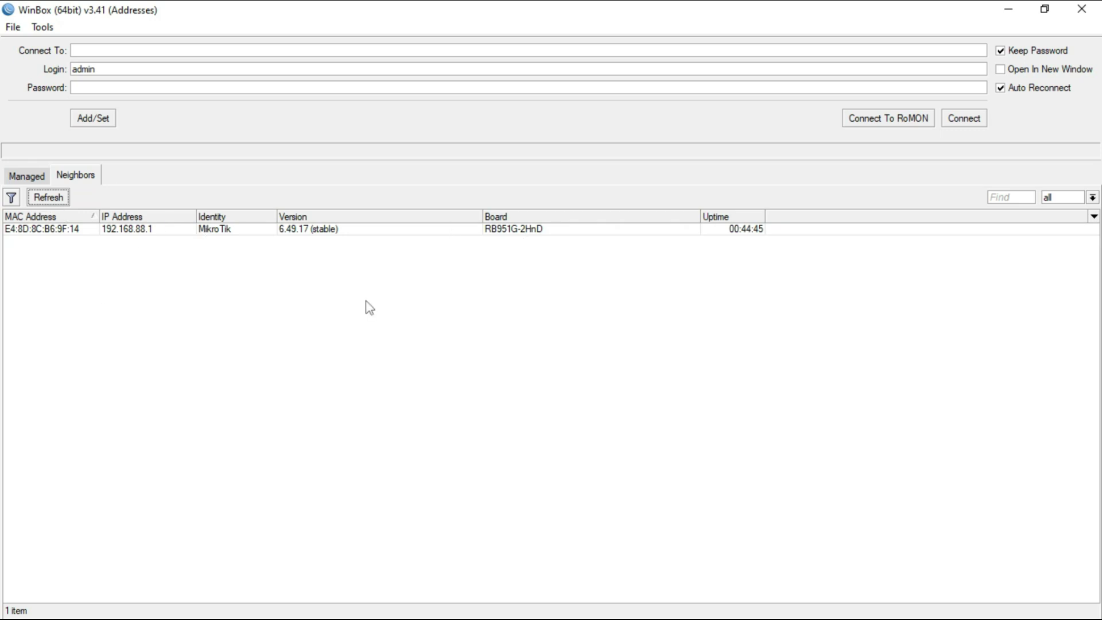
left_click(494, 230)
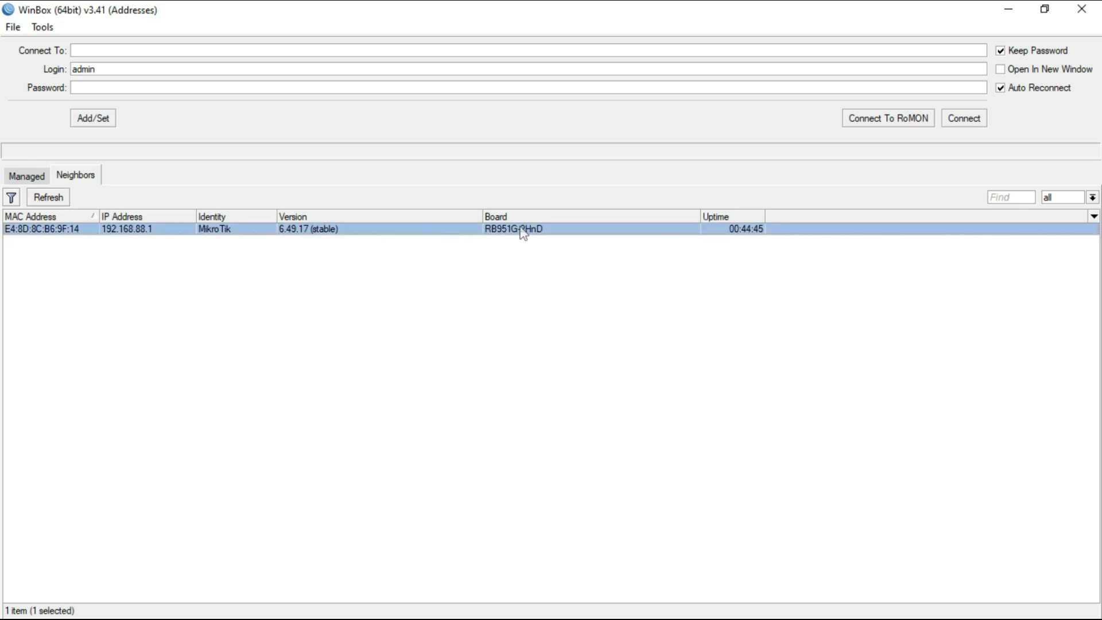
left_click(337, 230)
key("Tab")
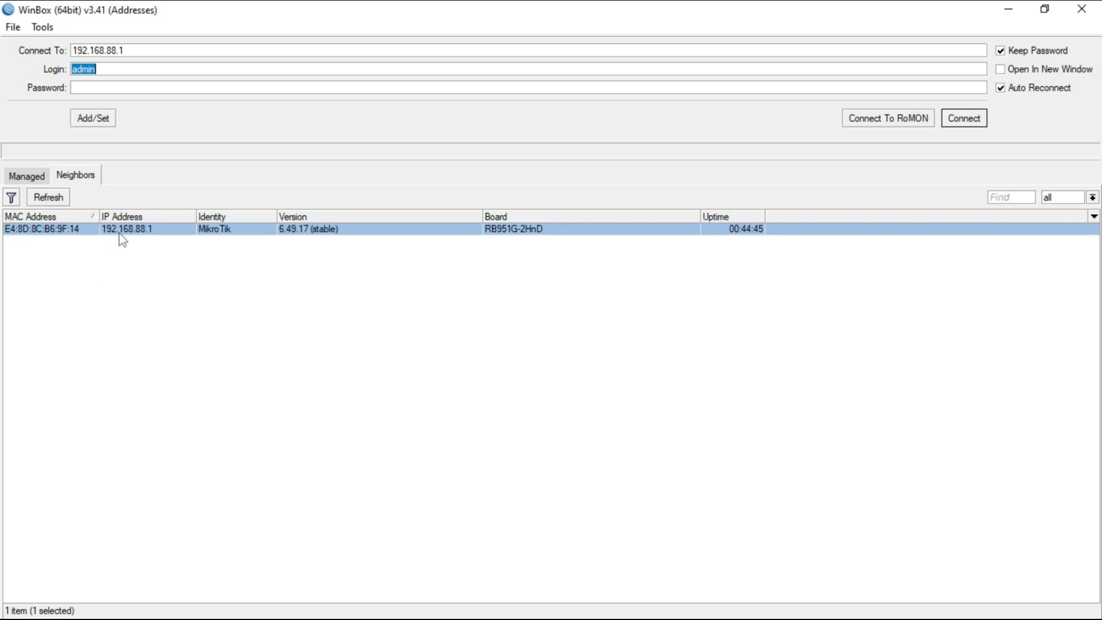
Set Connect To to the router's MAC E4:8D:8C:B6:9F:14 and connect as admin with no password
left_click(240, 335)
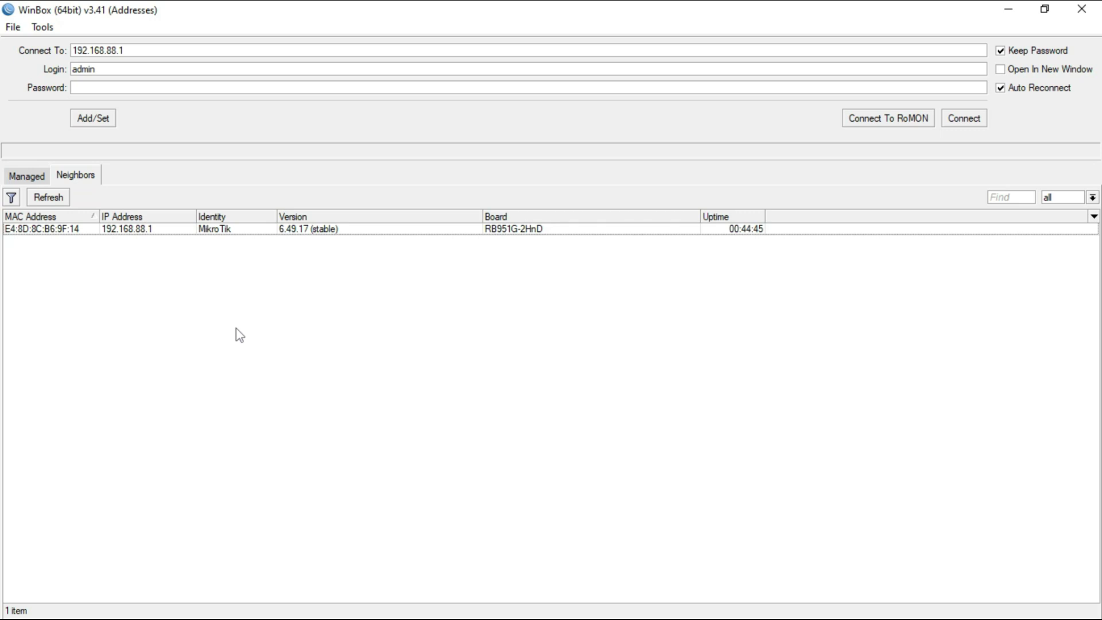
left_click(145, 231)
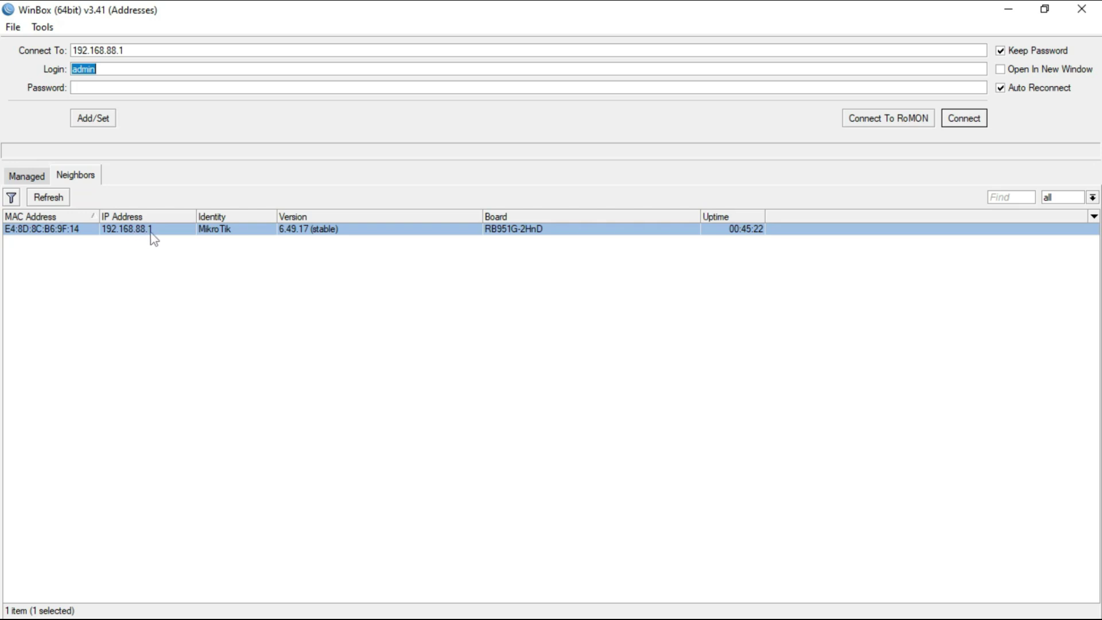
left_click(46, 230)
left_click_drag(147, 51, 67, 57)
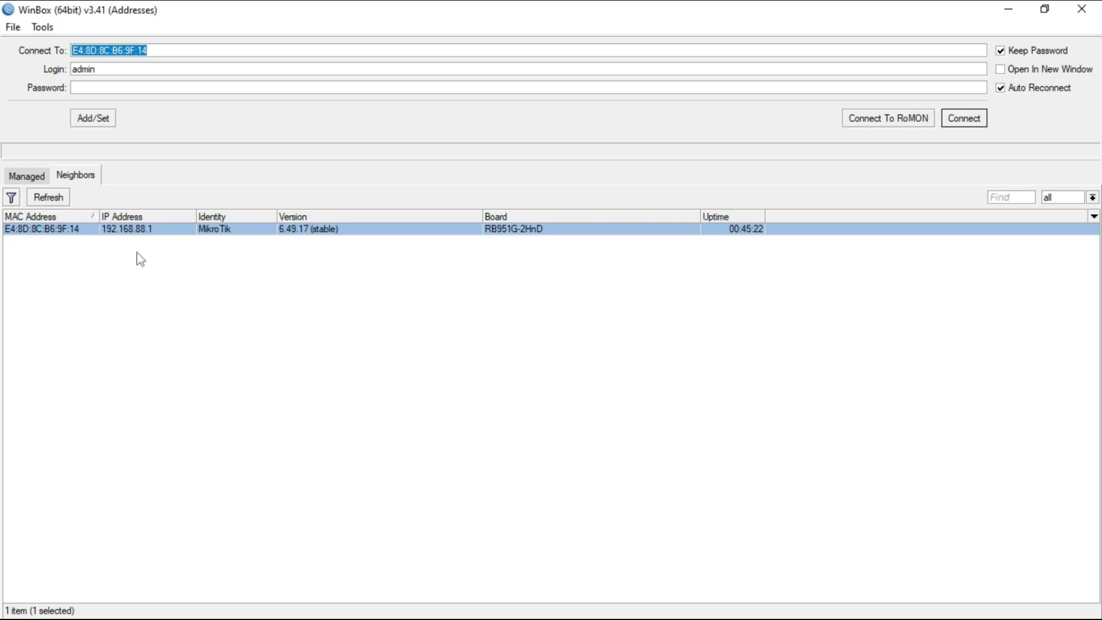
left_click(139, 233)
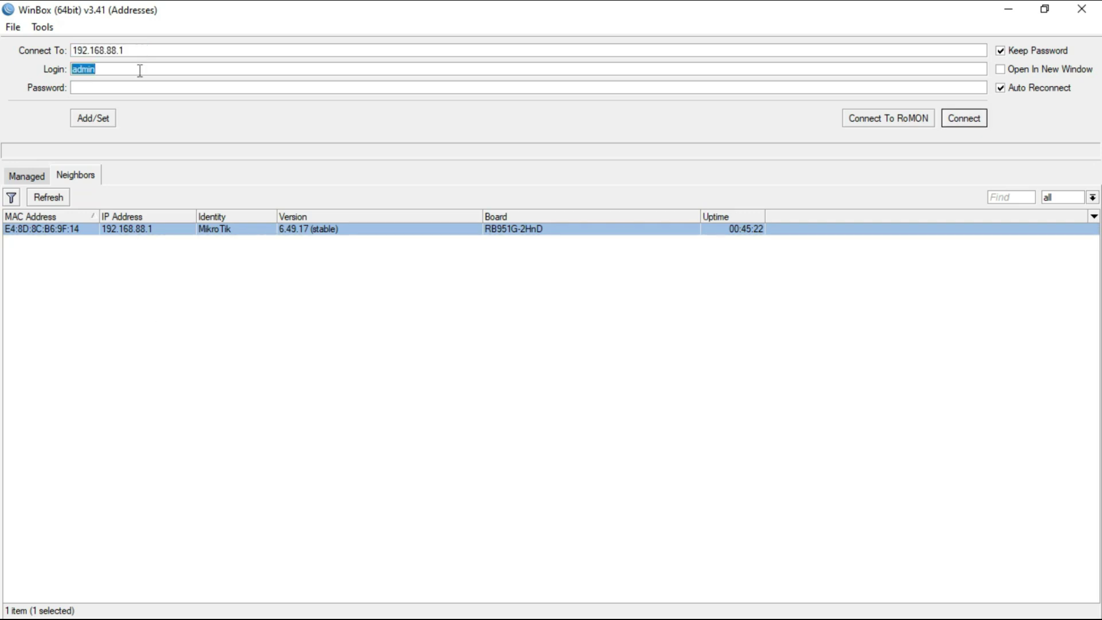
double_click(136, 50)
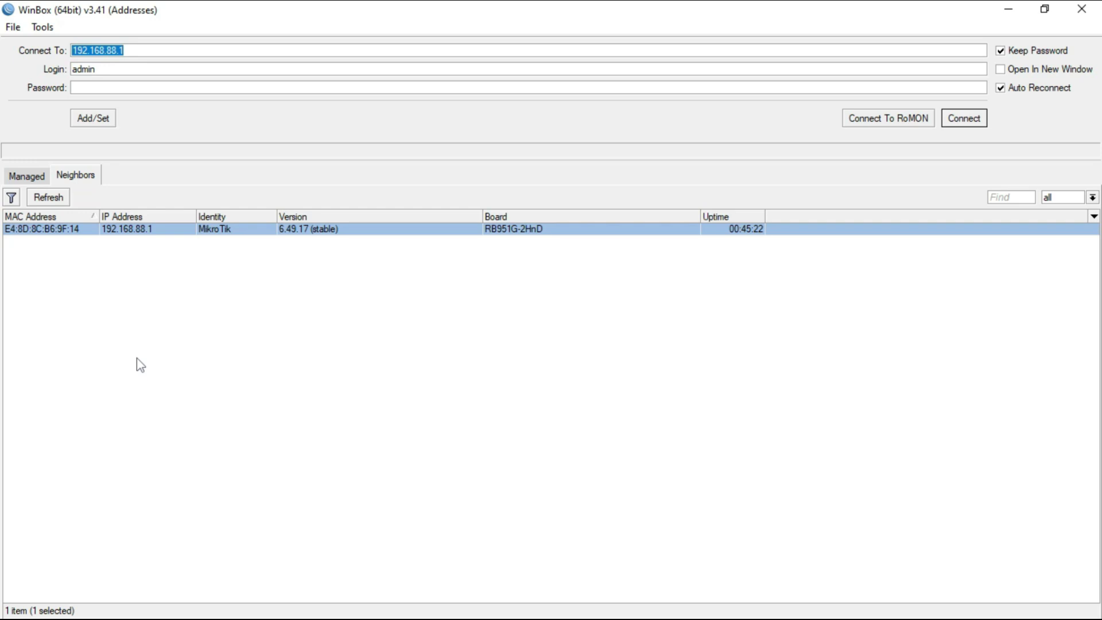
left_click(64, 228)
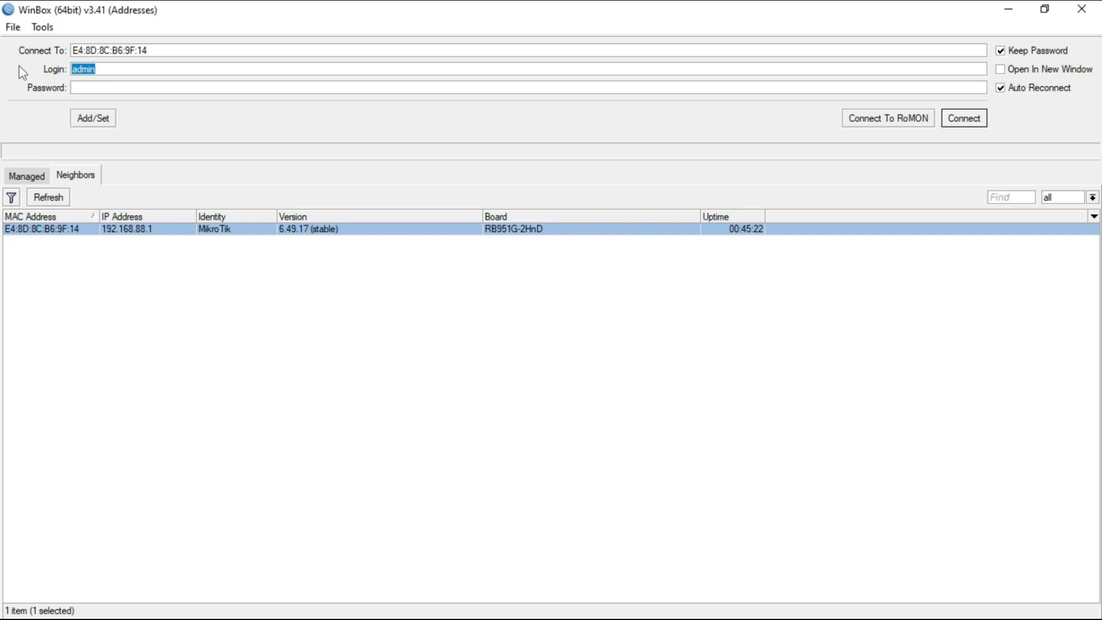
left_click(86, 87)
left_click(964, 117)
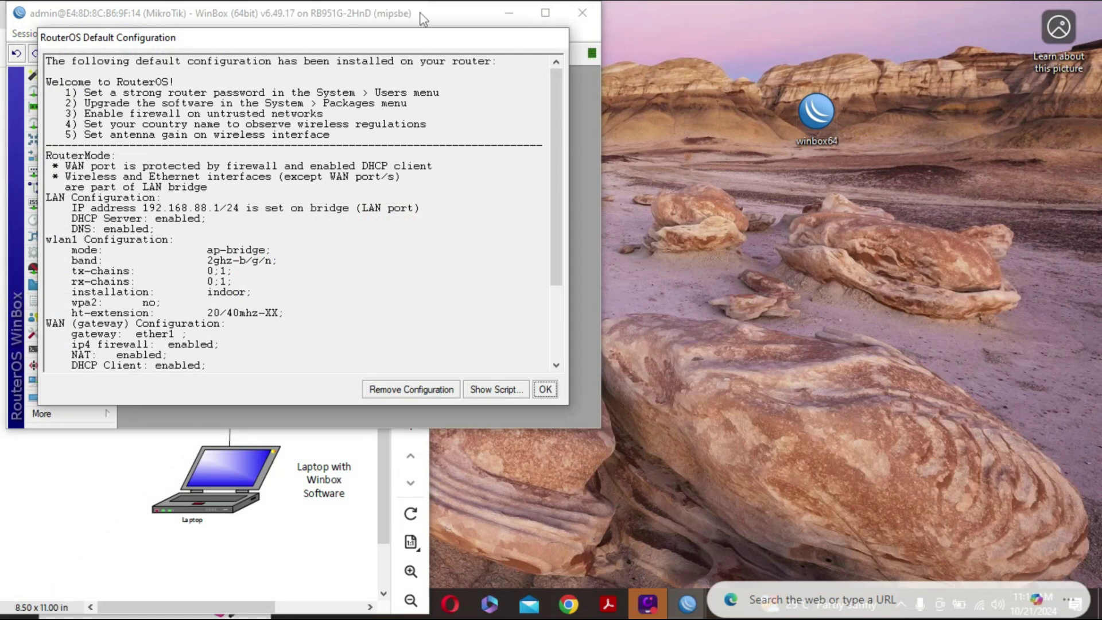
Reposition the RouterOS Default Configuration dialog and scroll through its DHCP, DNS and firewall details
left_click_drag(383, 37, 412, 46)
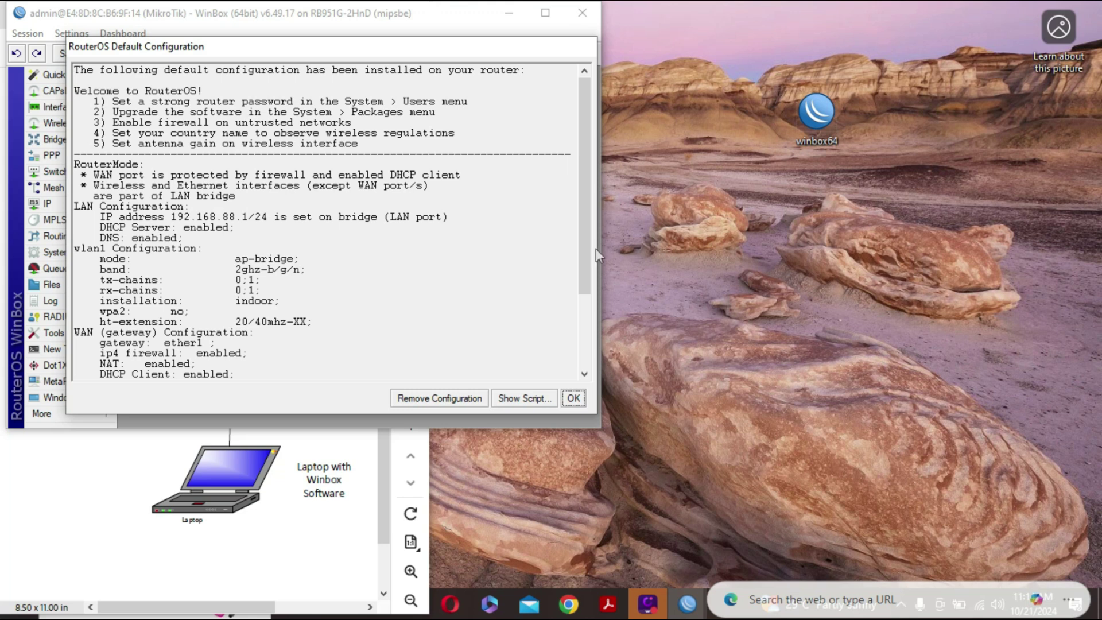
left_click_drag(586, 259, 580, 236)
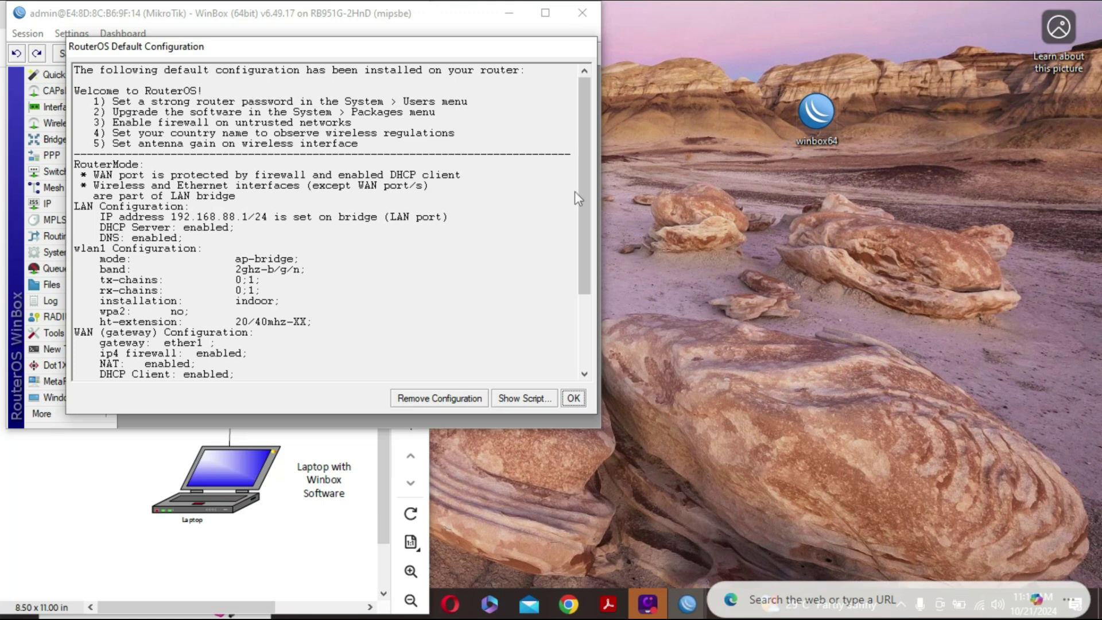
left_click_drag(588, 214, 588, 220)
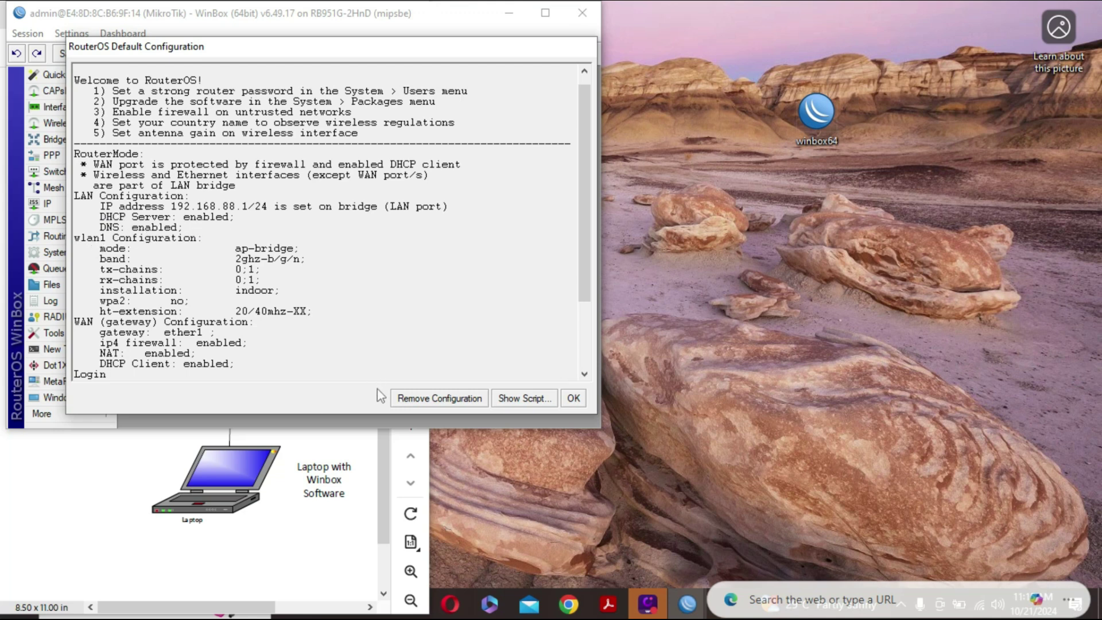
Run ipconfig in Command Prompt, confirm Ethernet 192.168.88.254 with gateway 192.168.88.1, then minimize it
key("super+r")
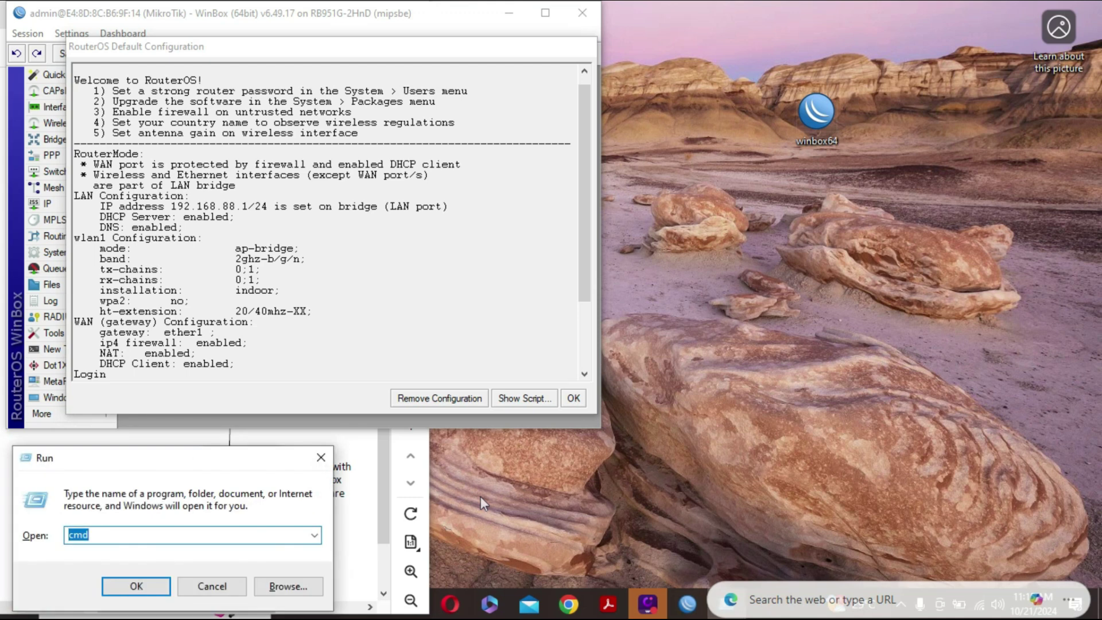
key("Return")
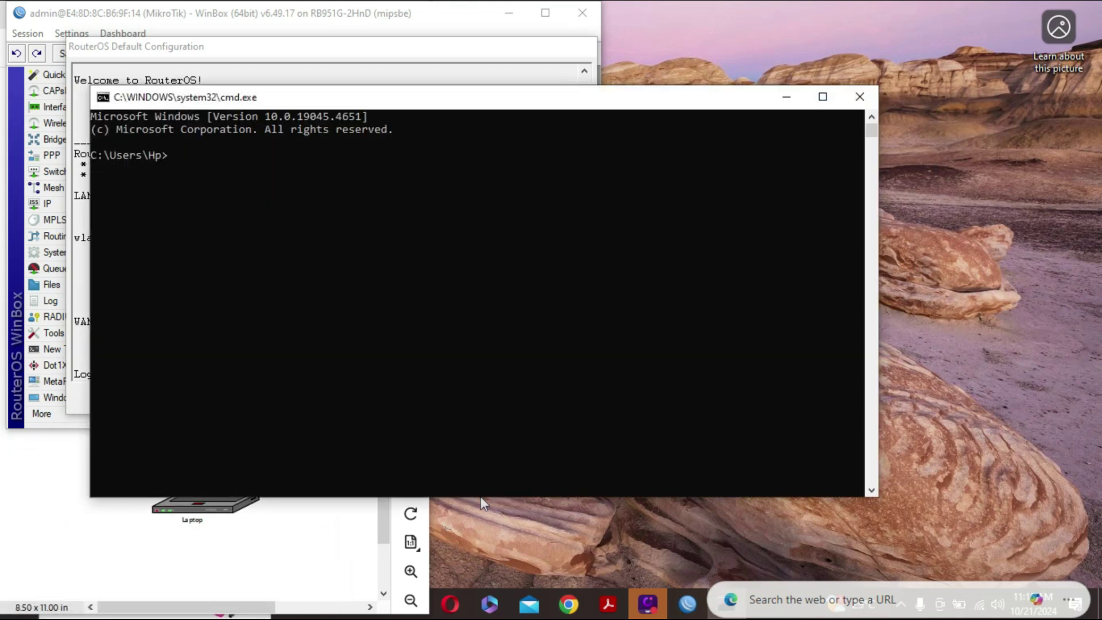
type("ipconfig")
key("Return")
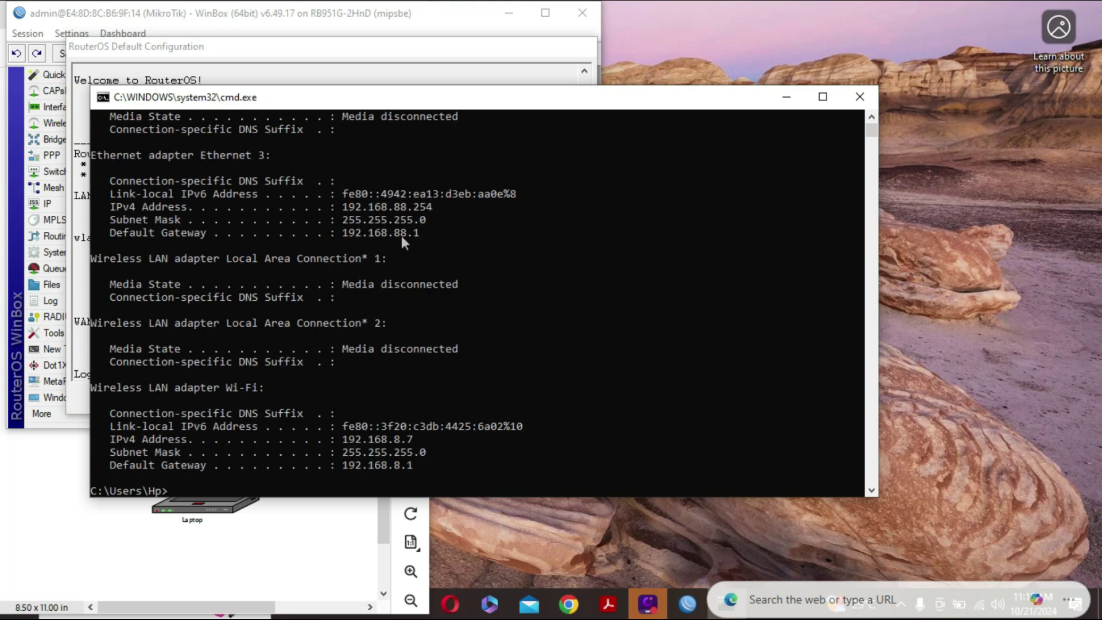
left_click_drag(425, 232, 220, 194)
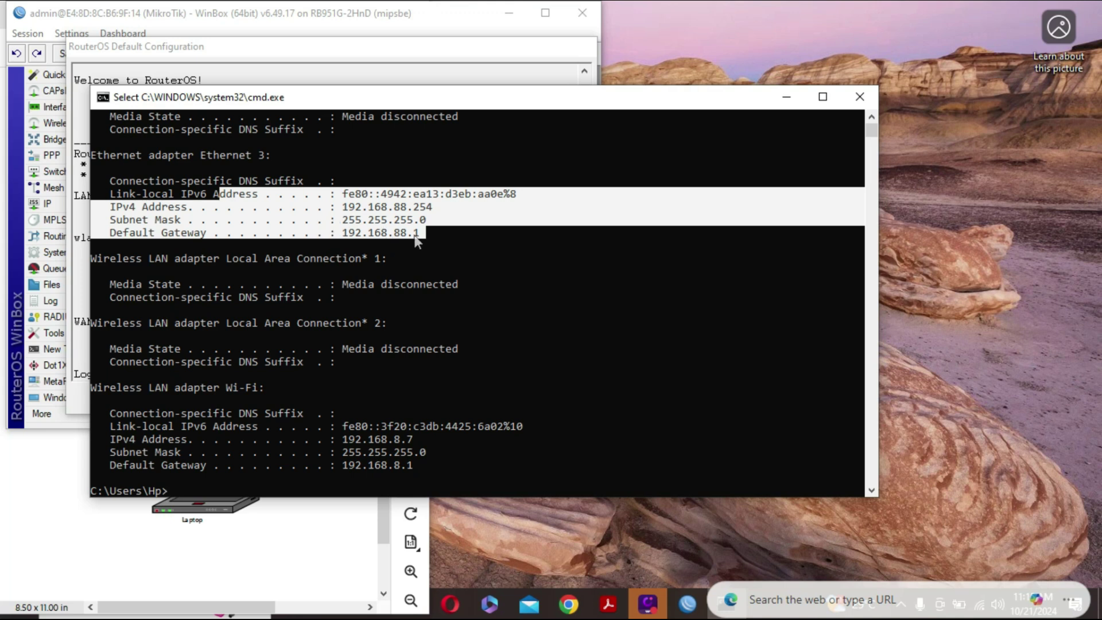
left_click(786, 97)
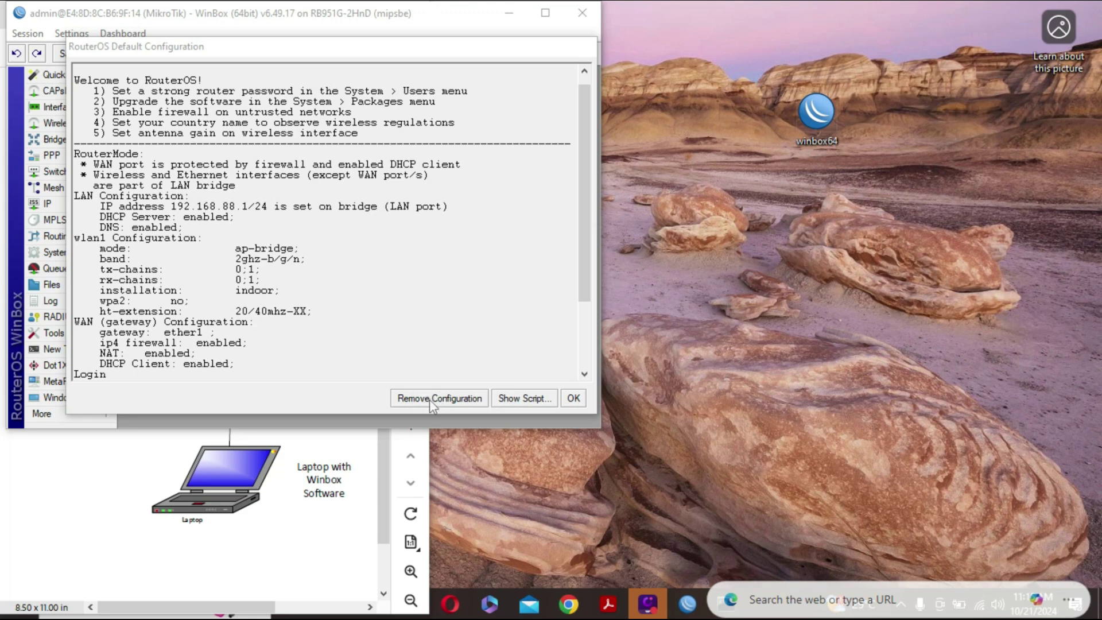
Accept the router's default configuration and stretch the session window to full height
left_click(573, 398)
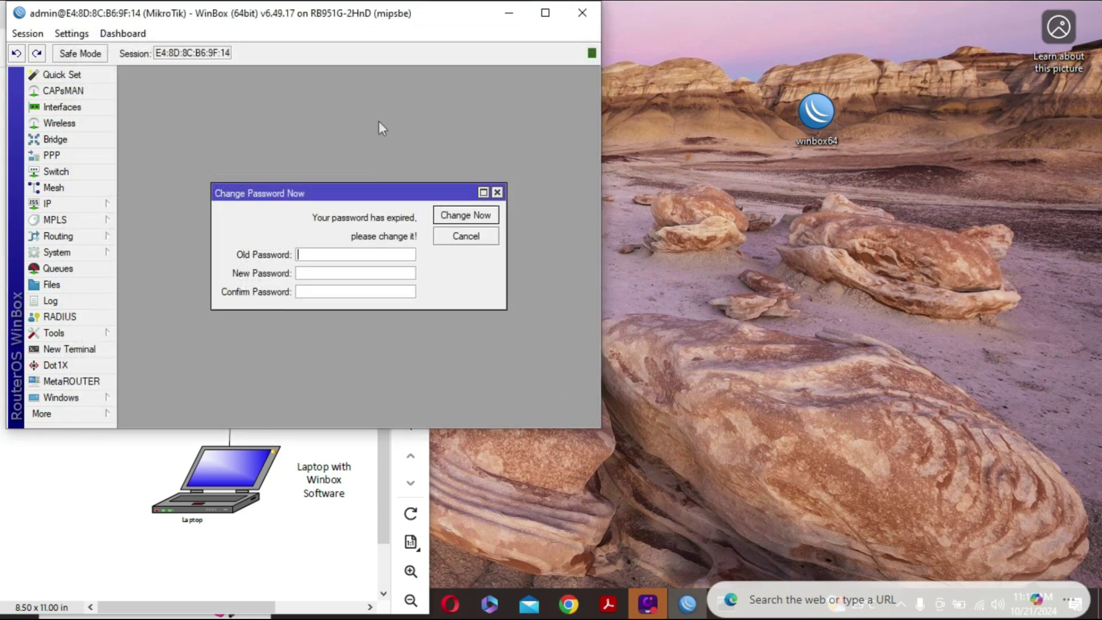
left_click_drag(444, 17, 854, 75)
double_click(856, 64)
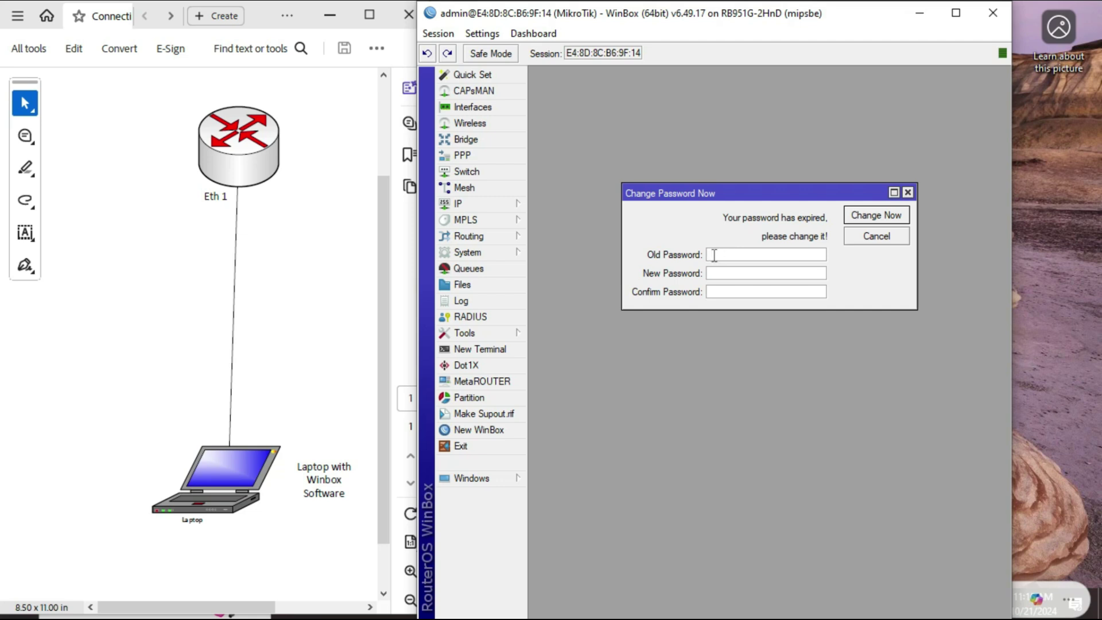
Enter and confirm a new admin password, then apply the change
left_click(718, 272)
left_click(724, 292)
type("******")
left_click(877, 216)
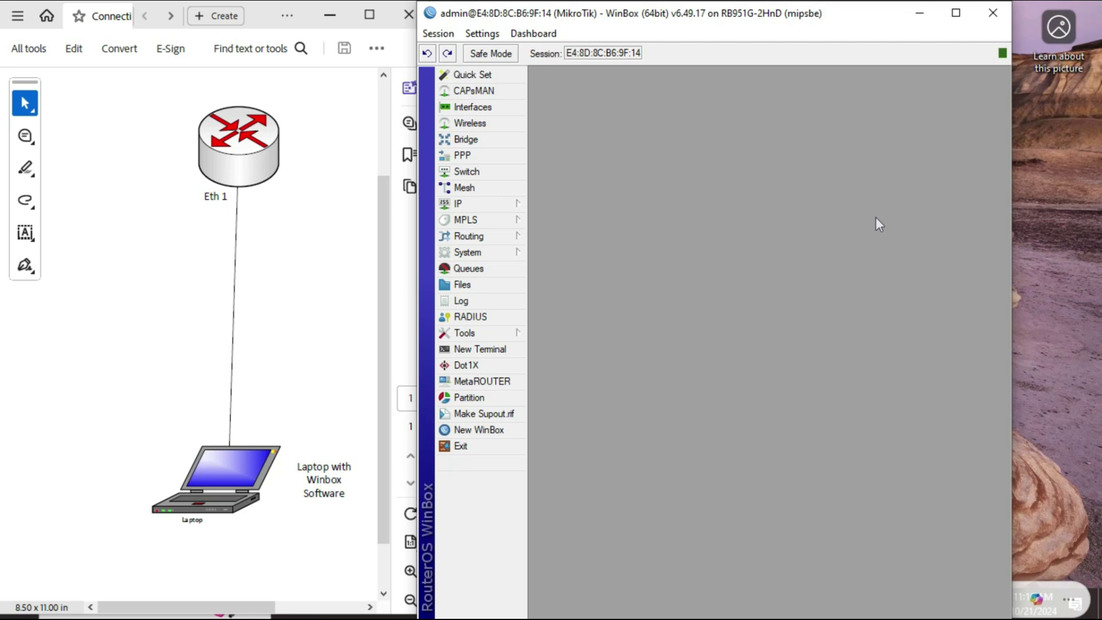
Exit the router session from the WinBox menu
left_click(956, 13)
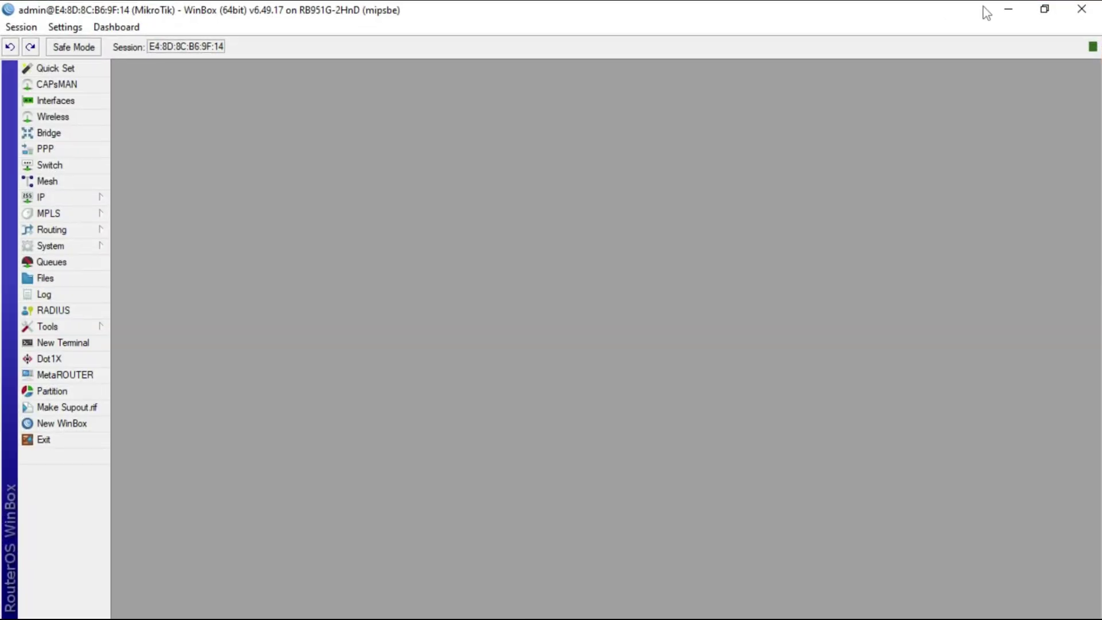
left_click(1044, 11)
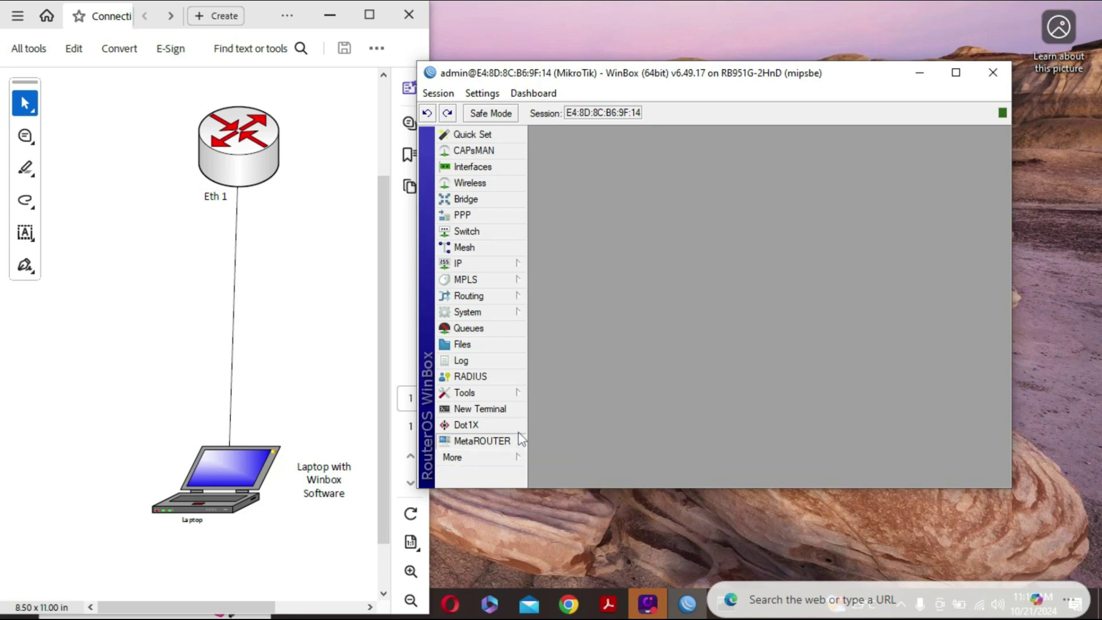
mouse_move(517, 458)
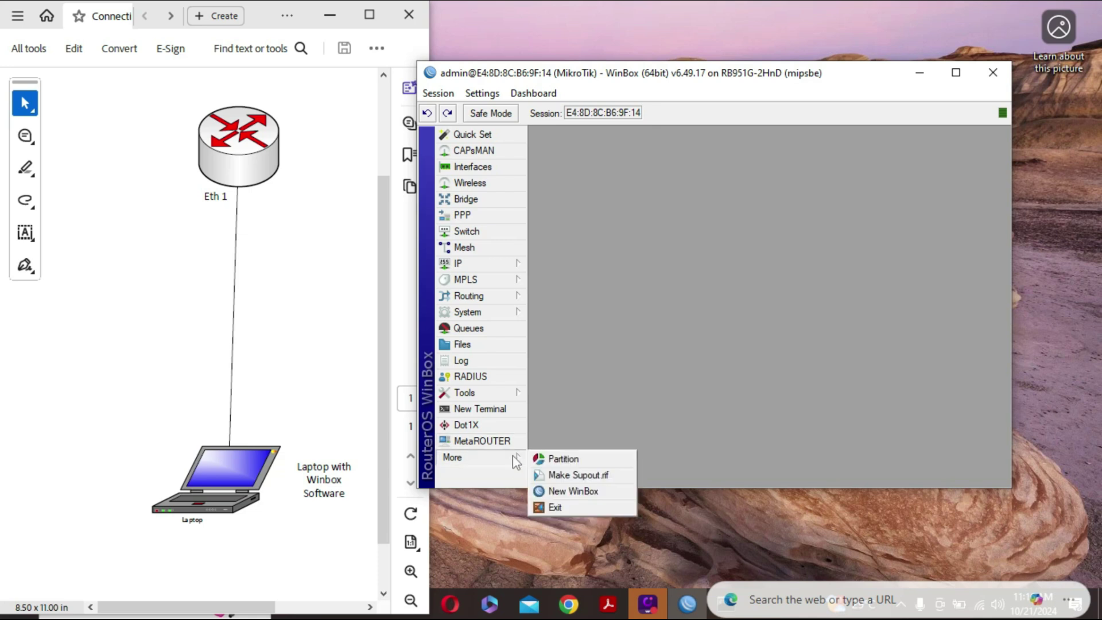
left_click(562, 510)
Relaunch WinBox, connect by the router's MAC with a blank password (refused), then log in with the new password
double_click(816, 112)
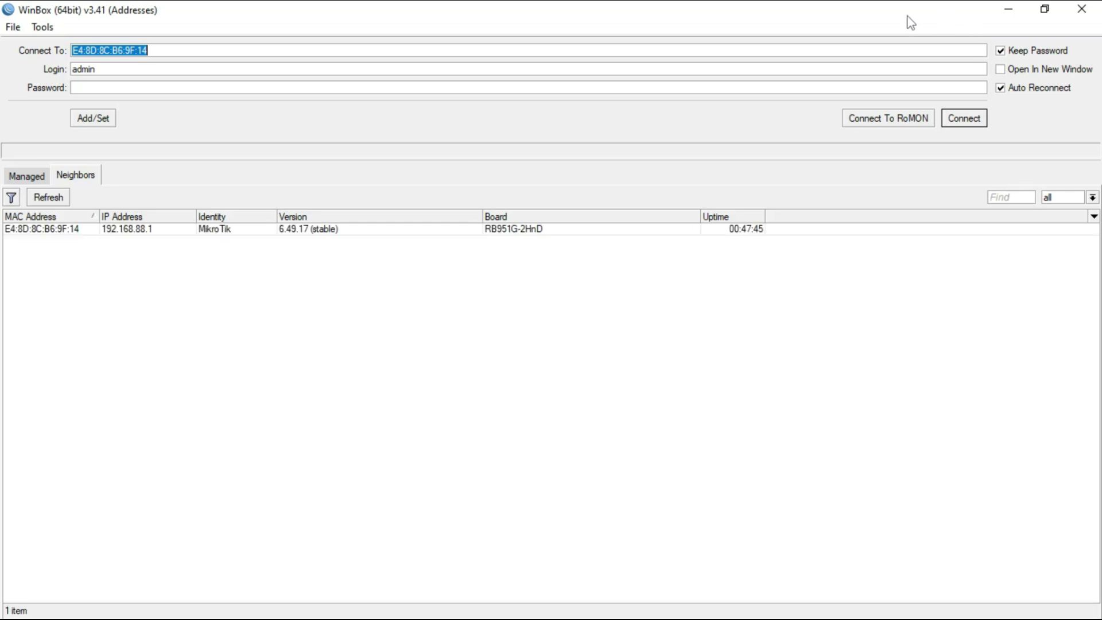
left_click(41, 229)
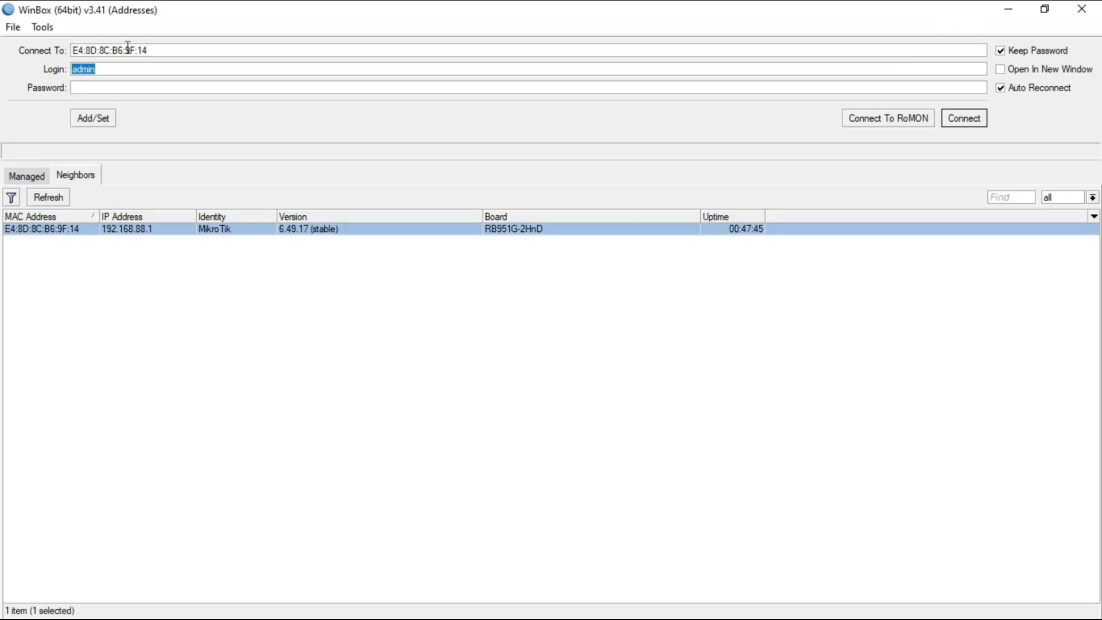
left_click(956, 126)
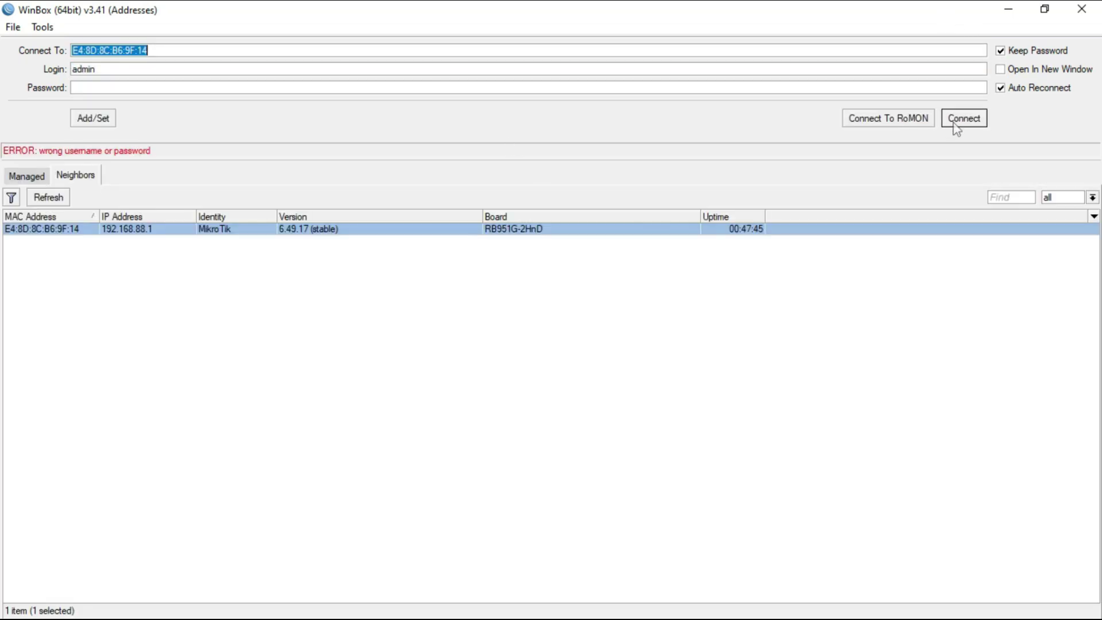
left_click(212, 94)
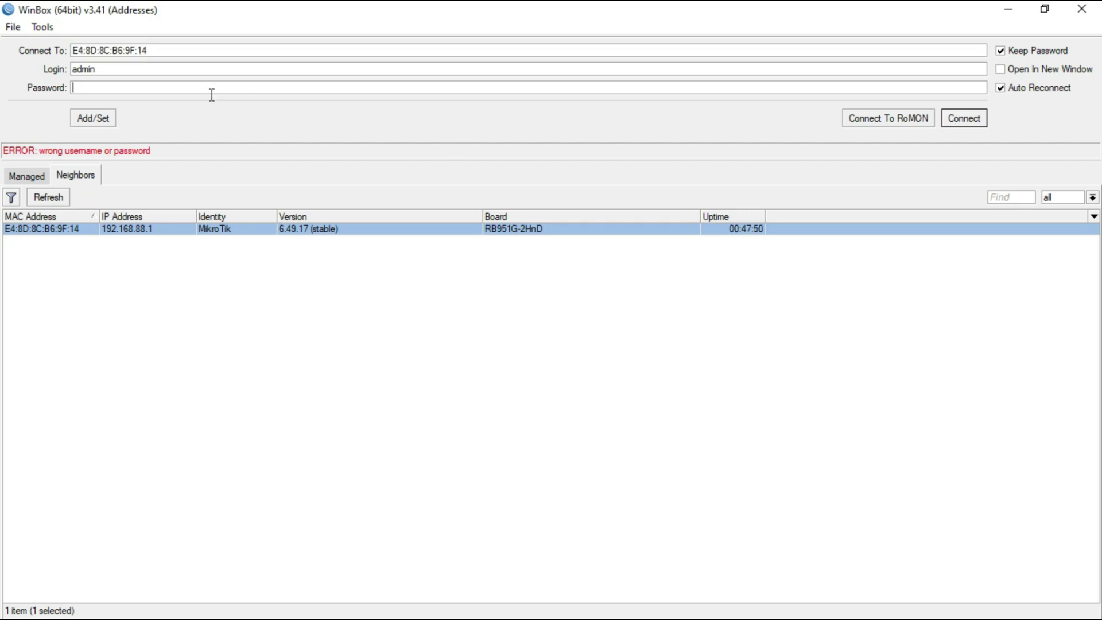
type("****")
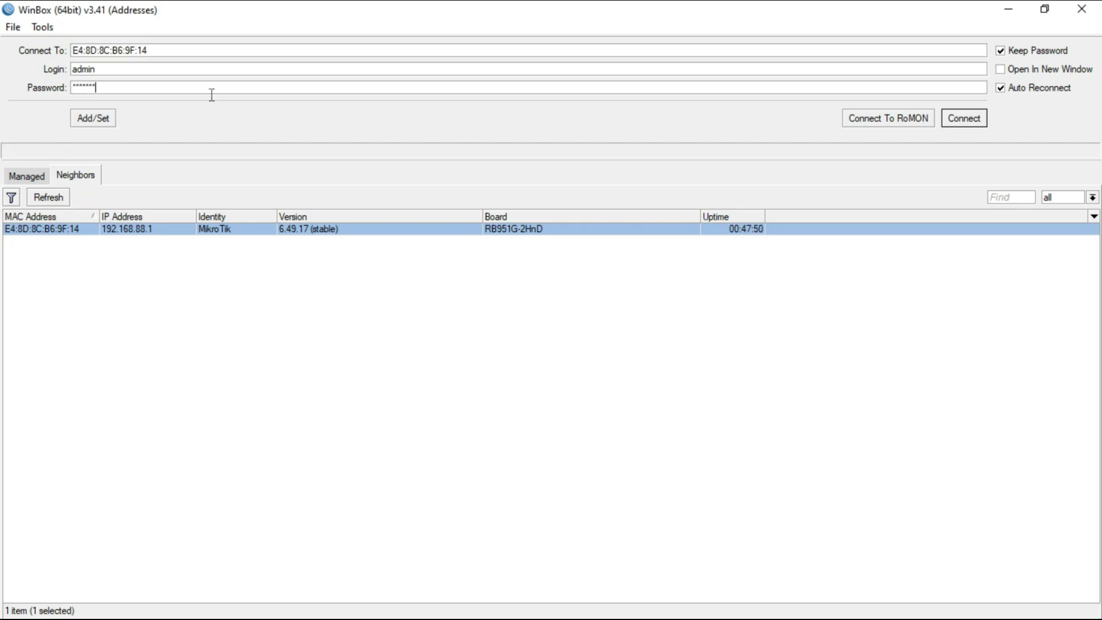
left_click(973, 122)
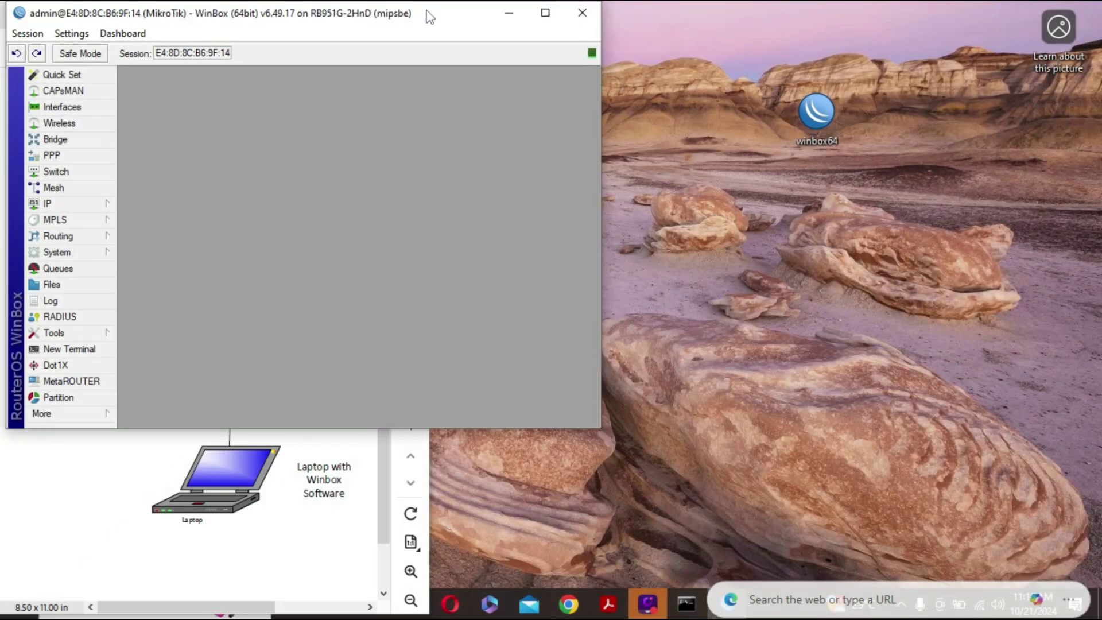
Dock the RB951G-2HnD session window on the right beside the diagram, stretched to full screen height
double_click(430, 17)
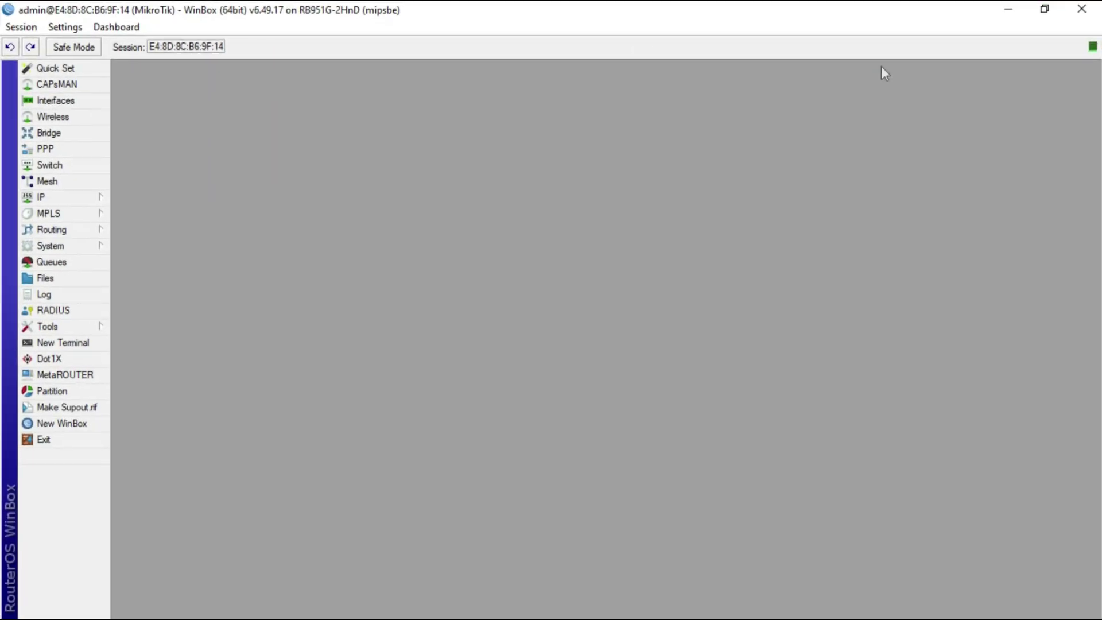
left_click(1043, 10)
left_click_drag(354, 16, 815, 101)
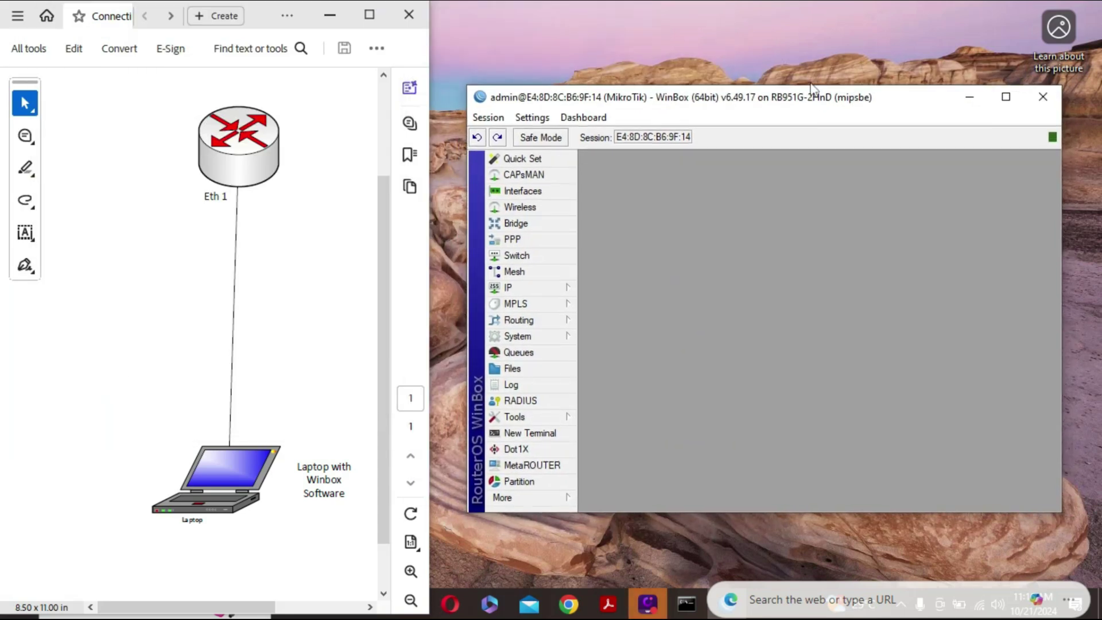
double_click(810, 86)
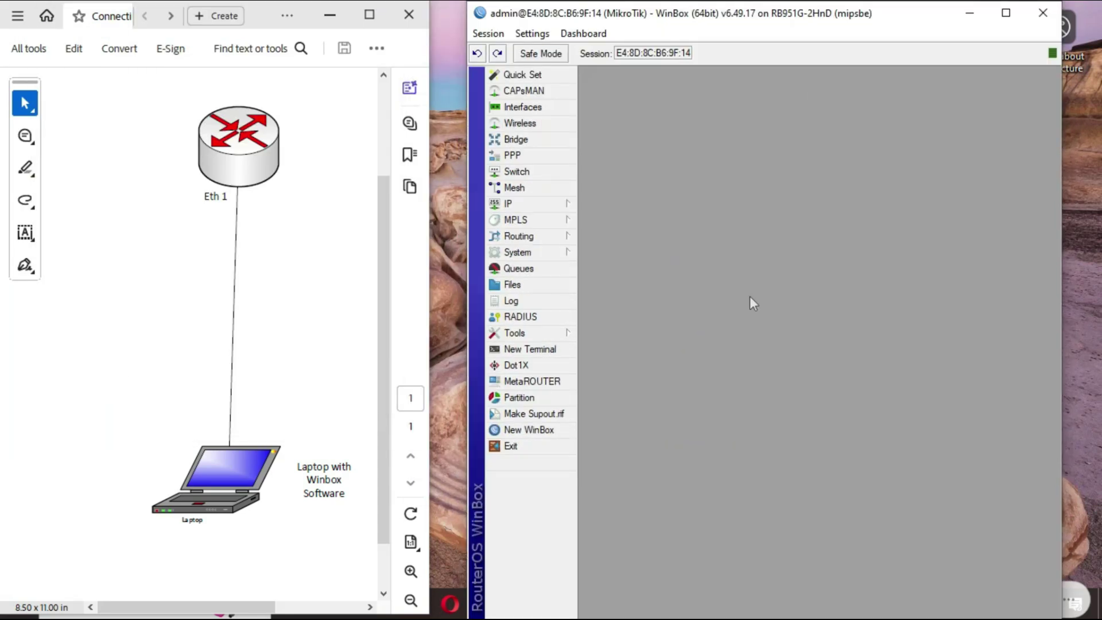